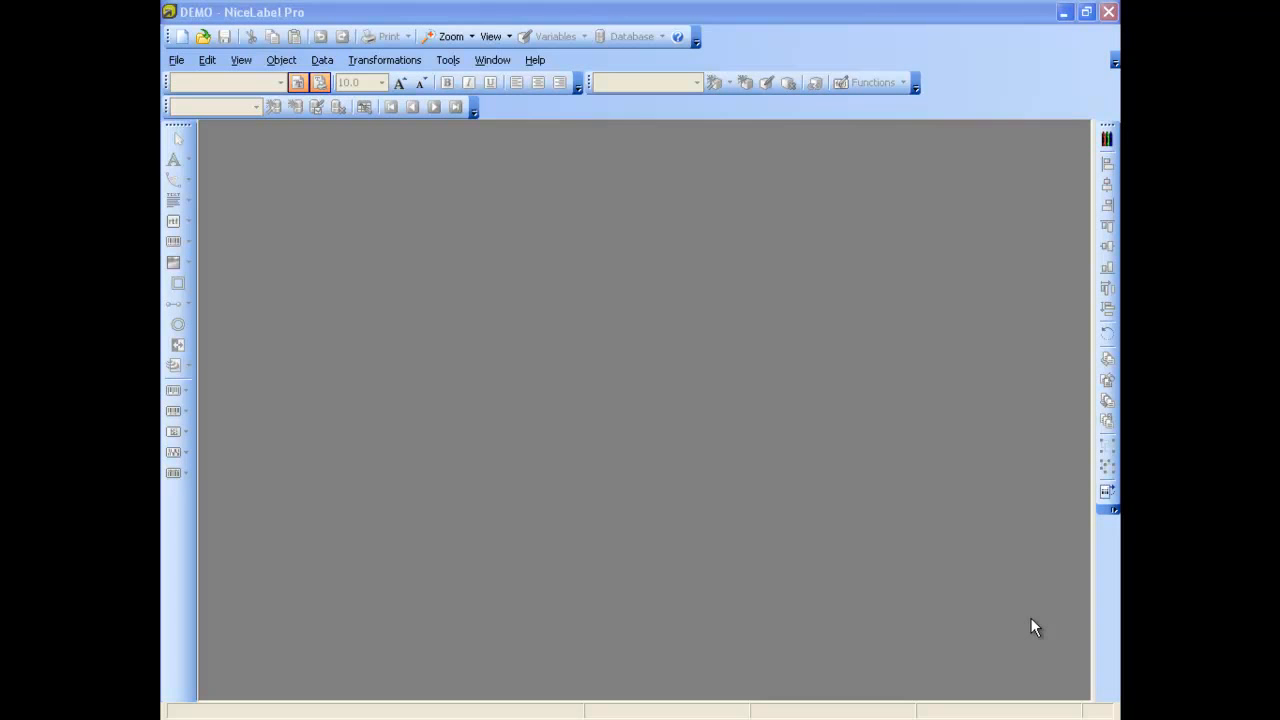
Create a new label with a width of 6 inches and a height of 4 inches
left_click(177, 60)
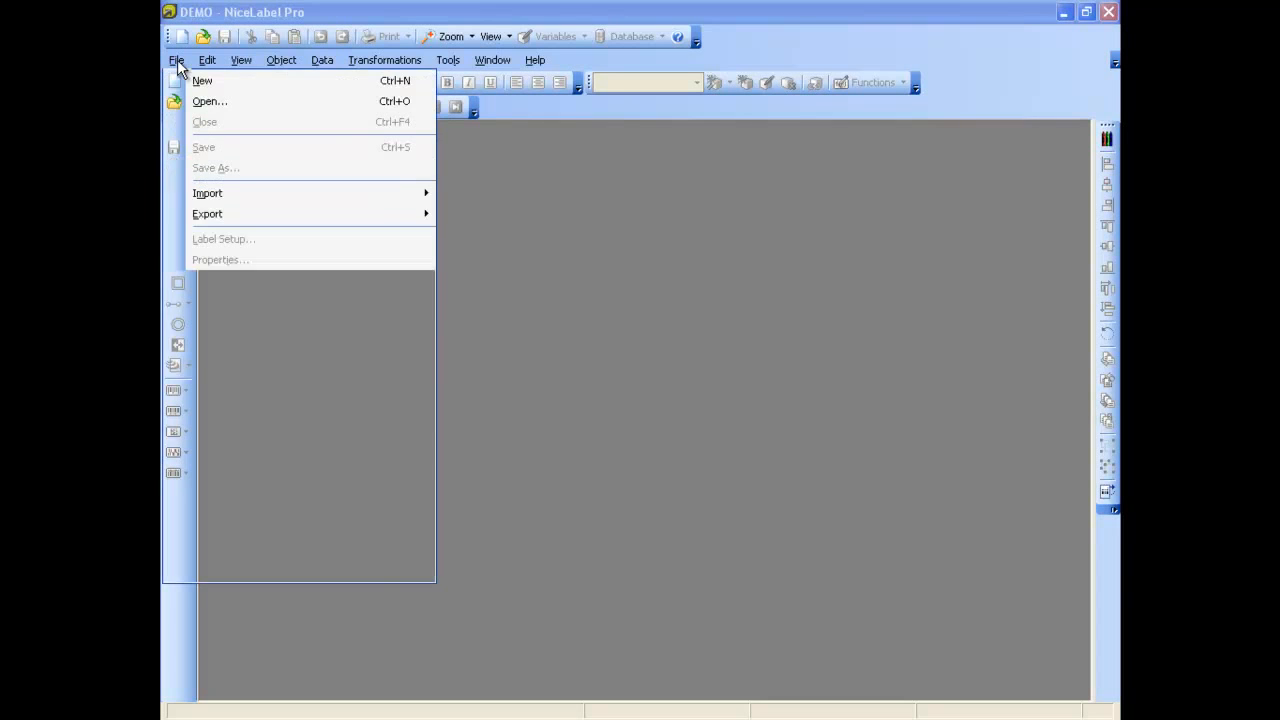
left_click(200, 80)
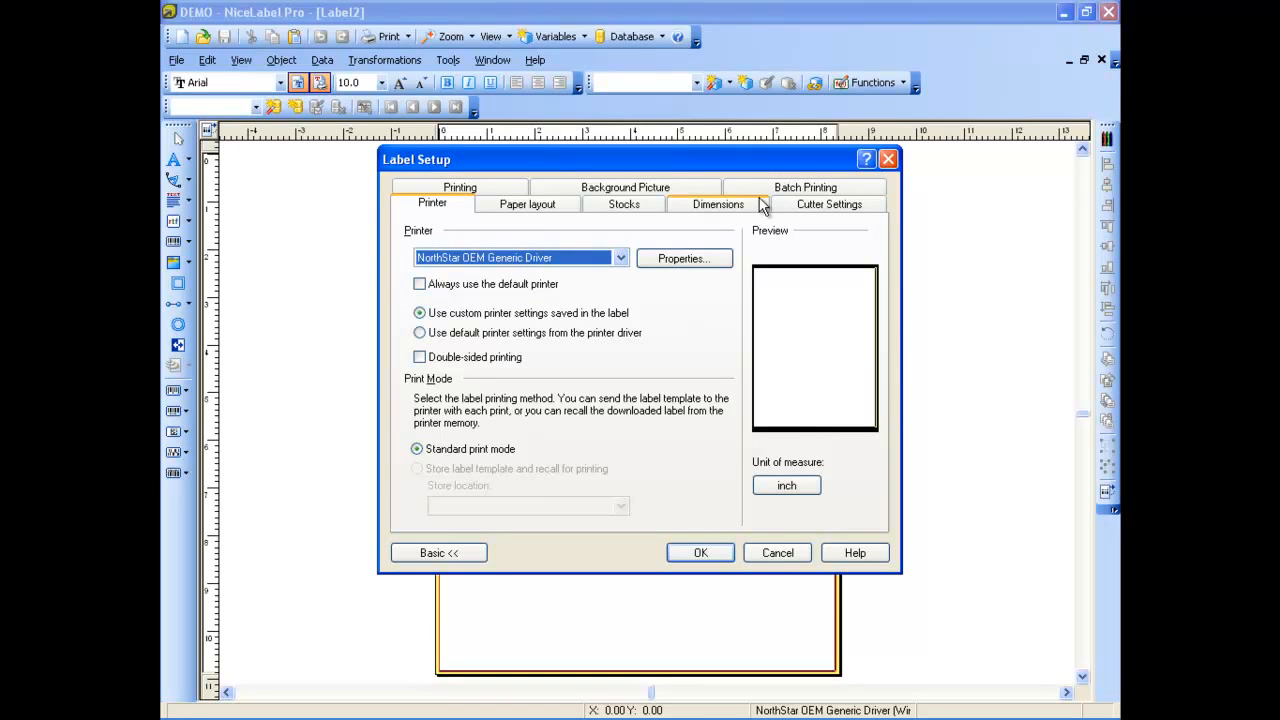
left_click(718, 204)
left_click(541, 254)
left_click_drag(541, 254, 466, 253)
type("6")
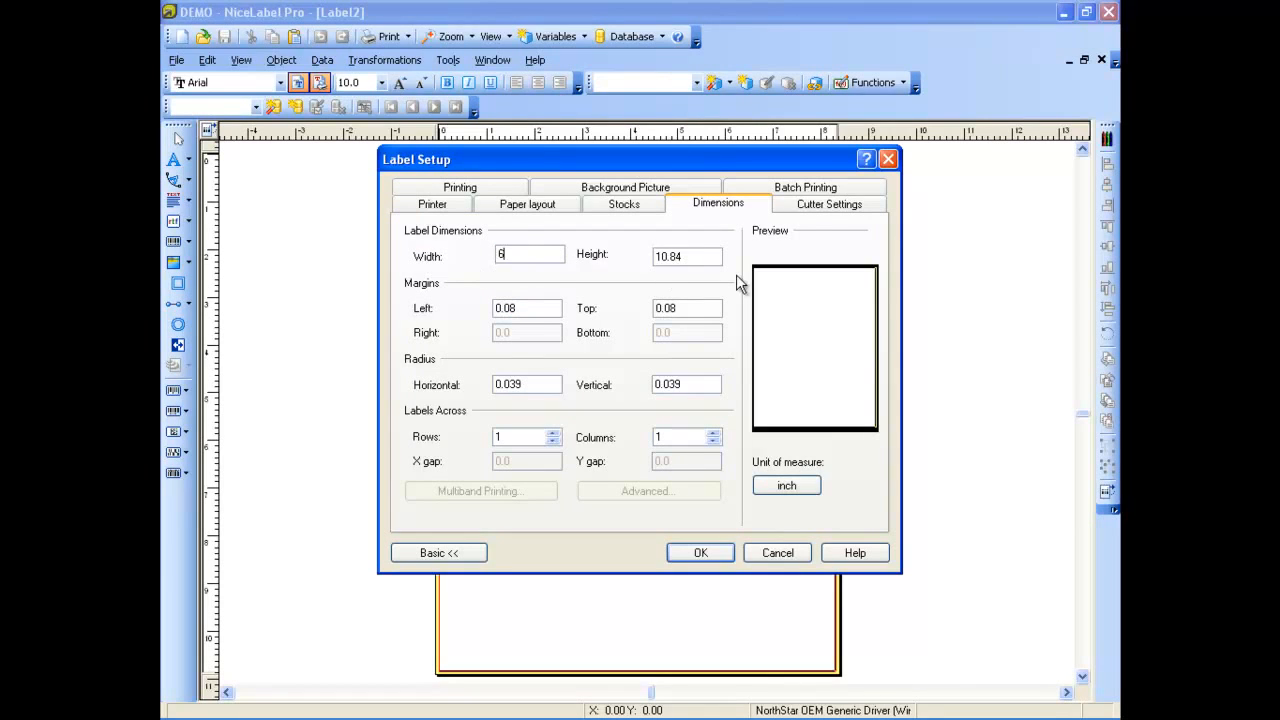
key("Tab")
type("4")
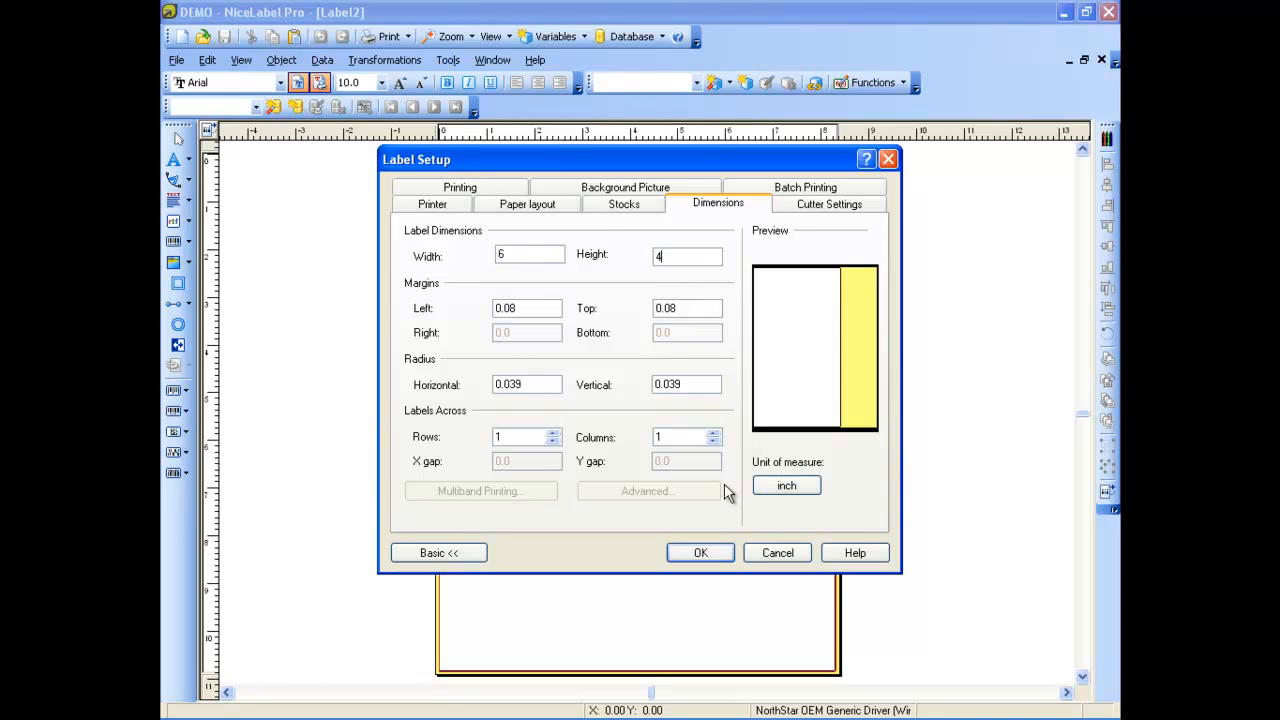
left_click(700, 553)
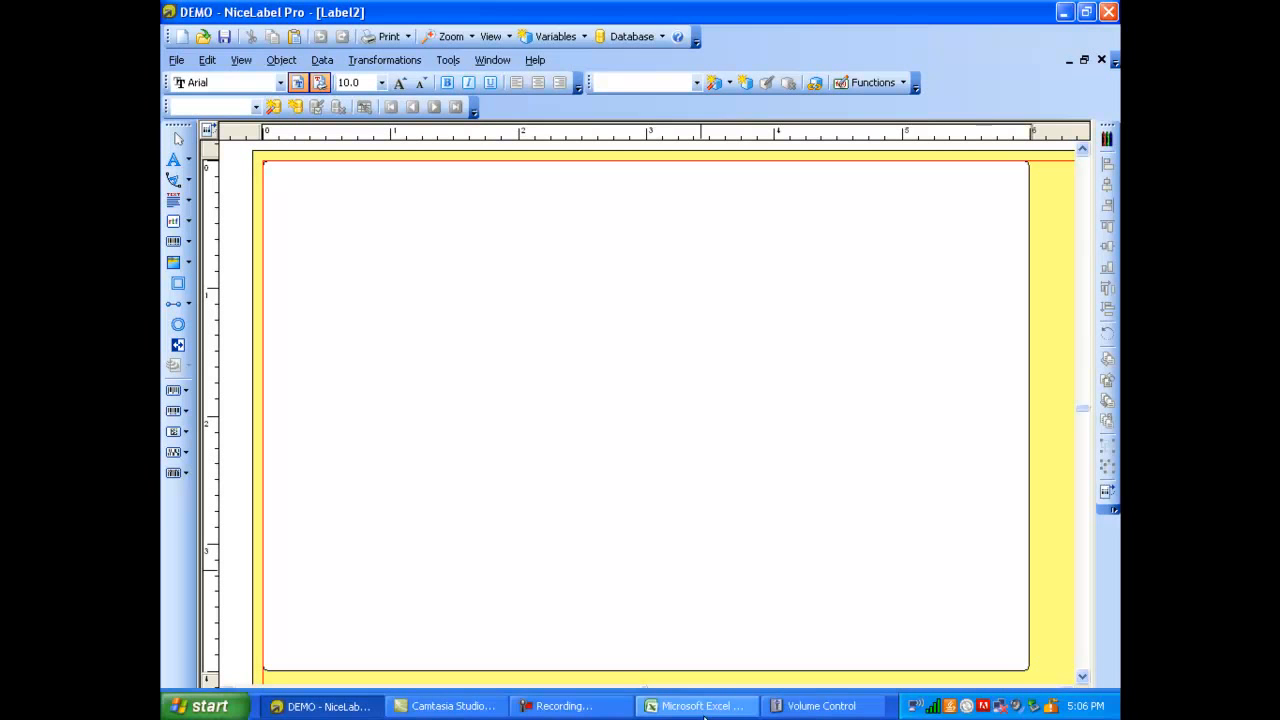
Examine the product columns of the NiceLabel Products workbook in Excel and return to the label in NiceLabel Pro
left_click(670, 706)
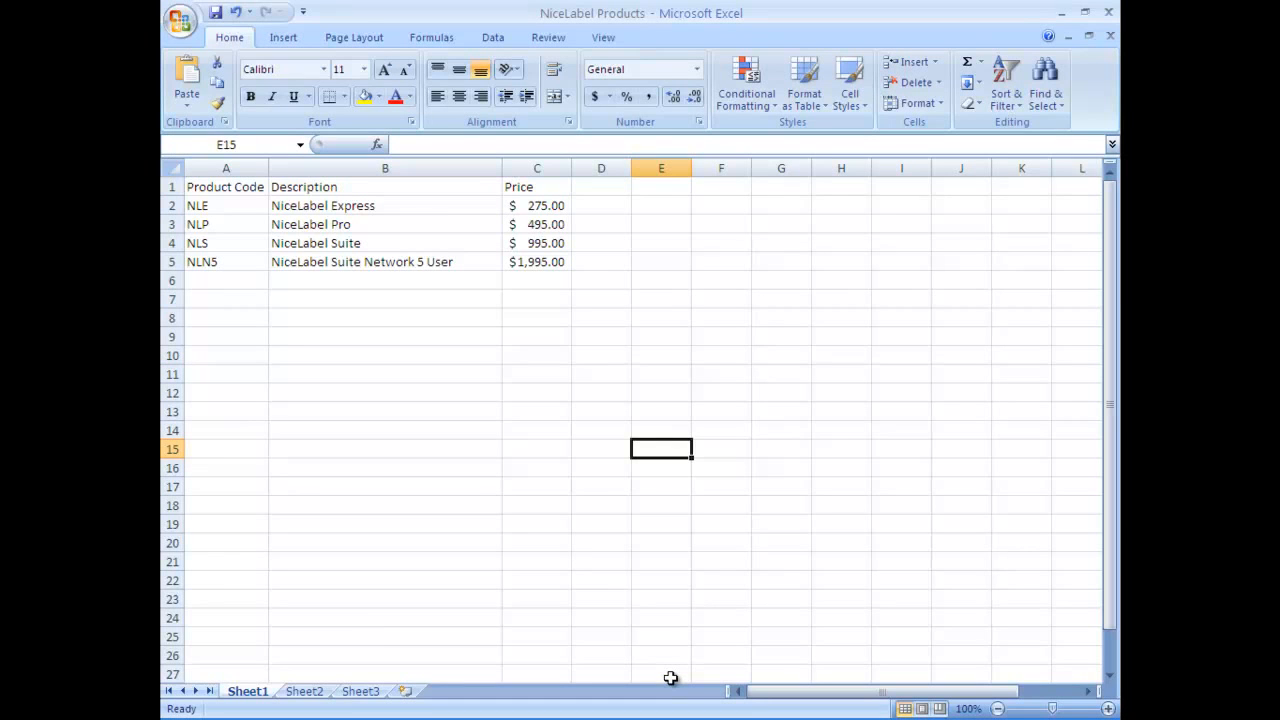
mouse_move(658, 712)
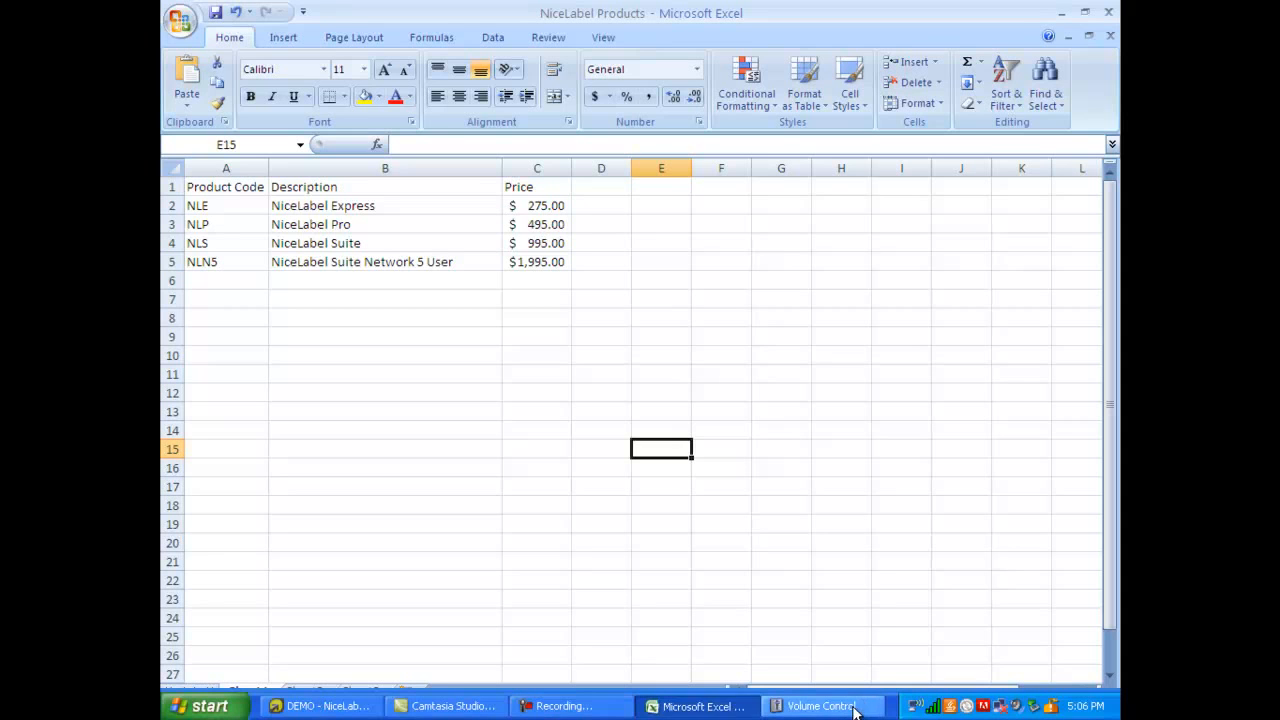
left_click(344, 707)
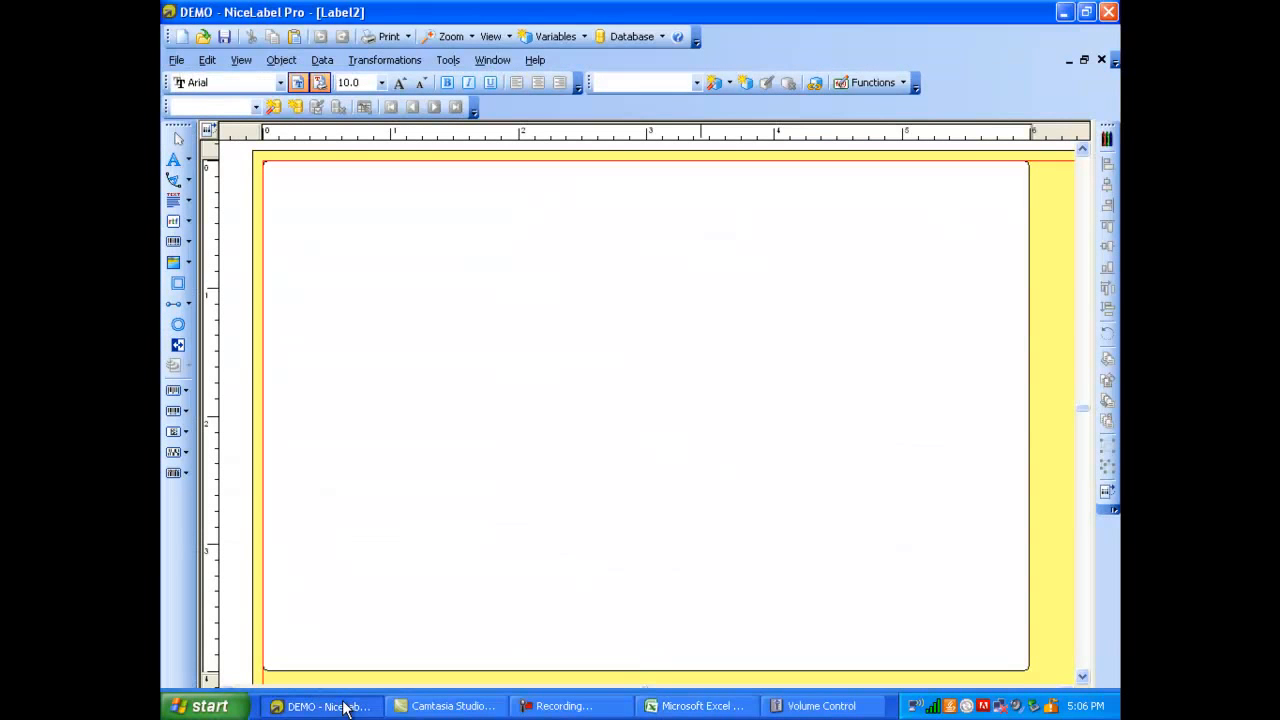
Connect the label through the Database Wizard to the NiceLabel Products workbook on the Desktop, using direct database access
left_click(324, 61)
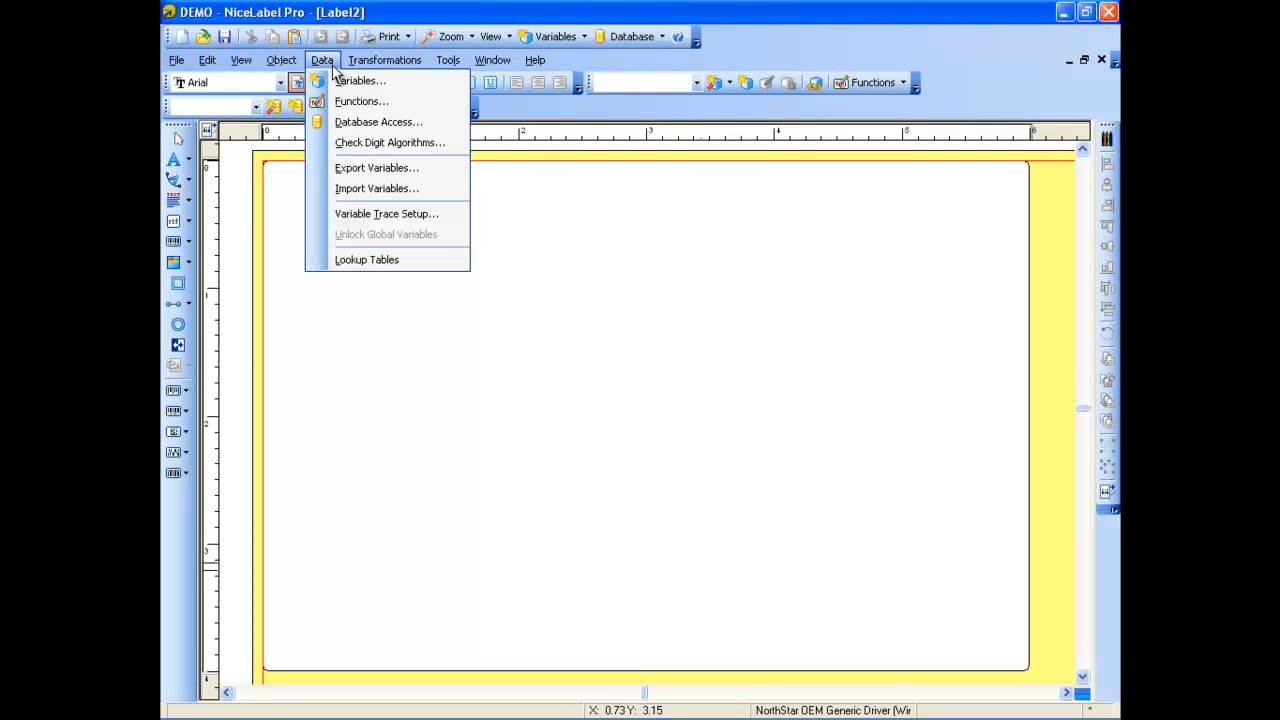
left_click(364, 122)
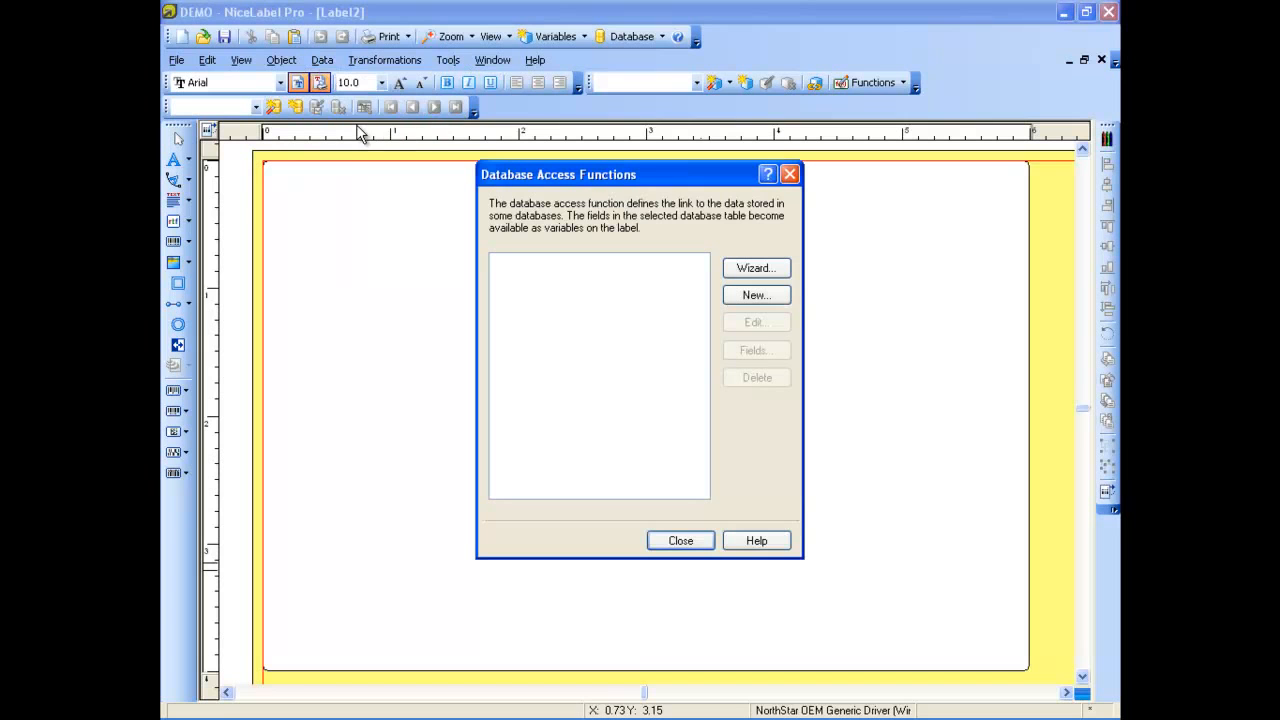
left_click(784, 273)
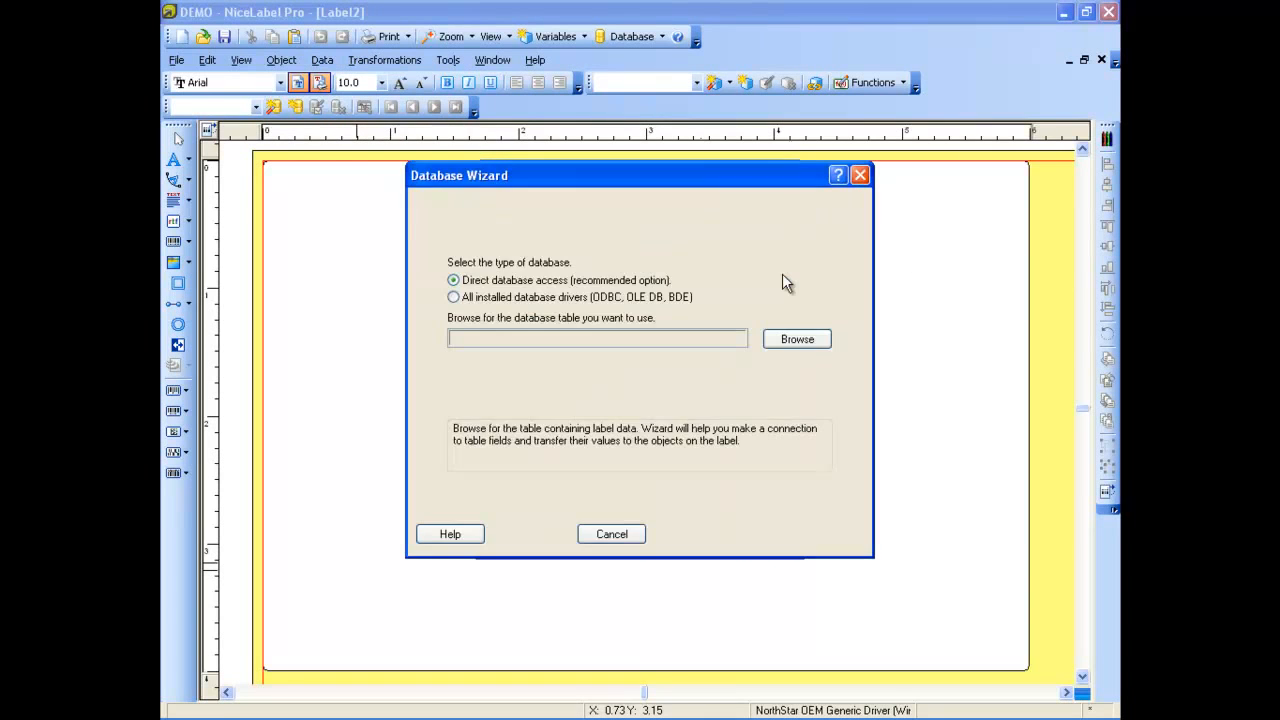
left_click(796, 339)
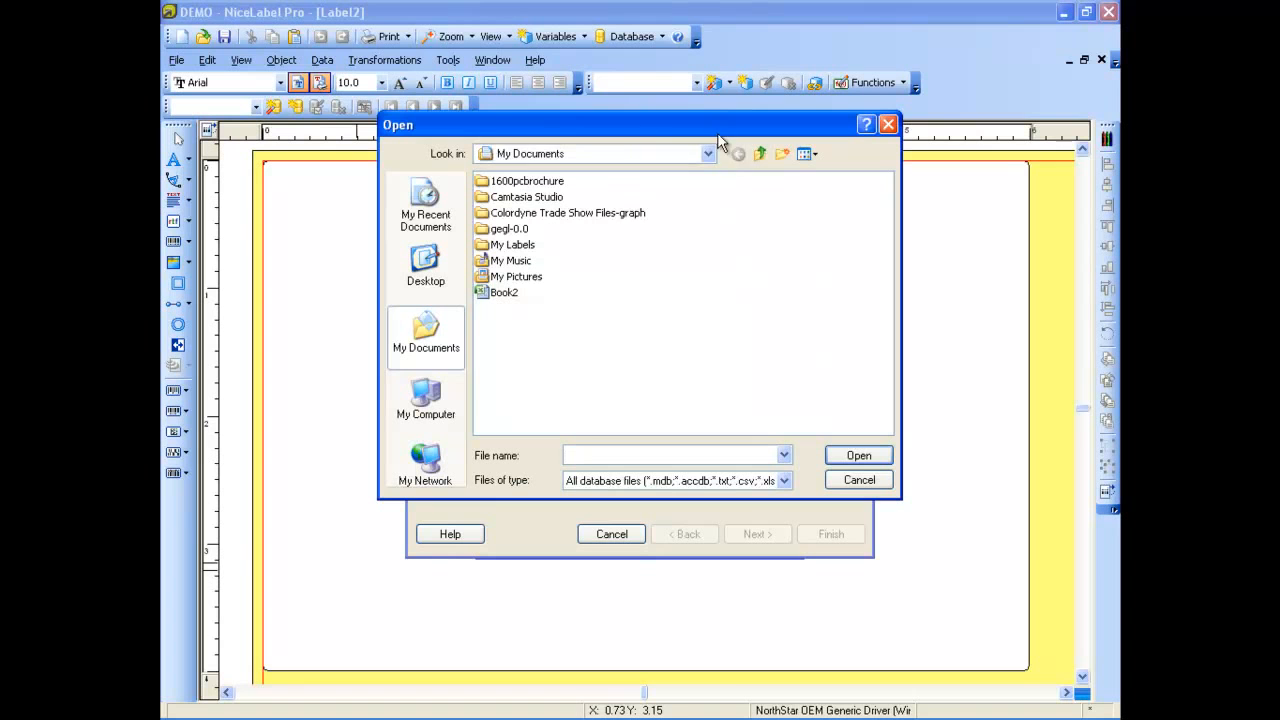
left_click(707, 155)
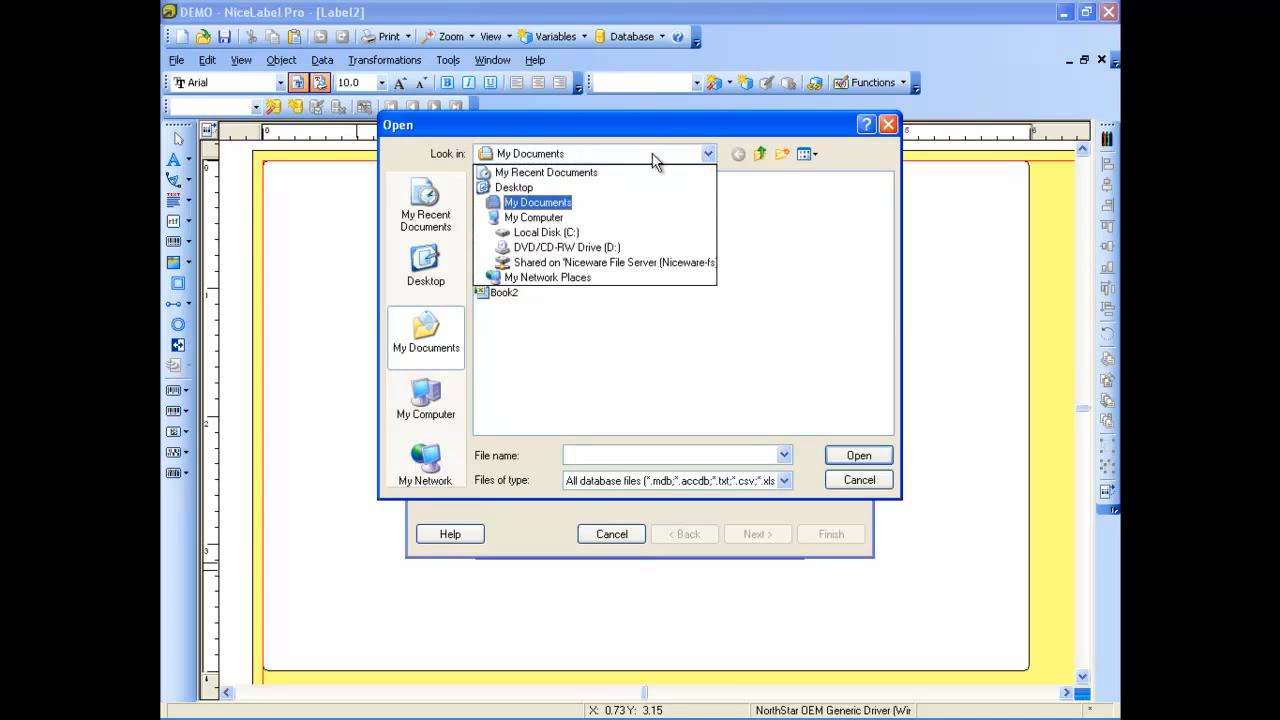
left_click(518, 188)
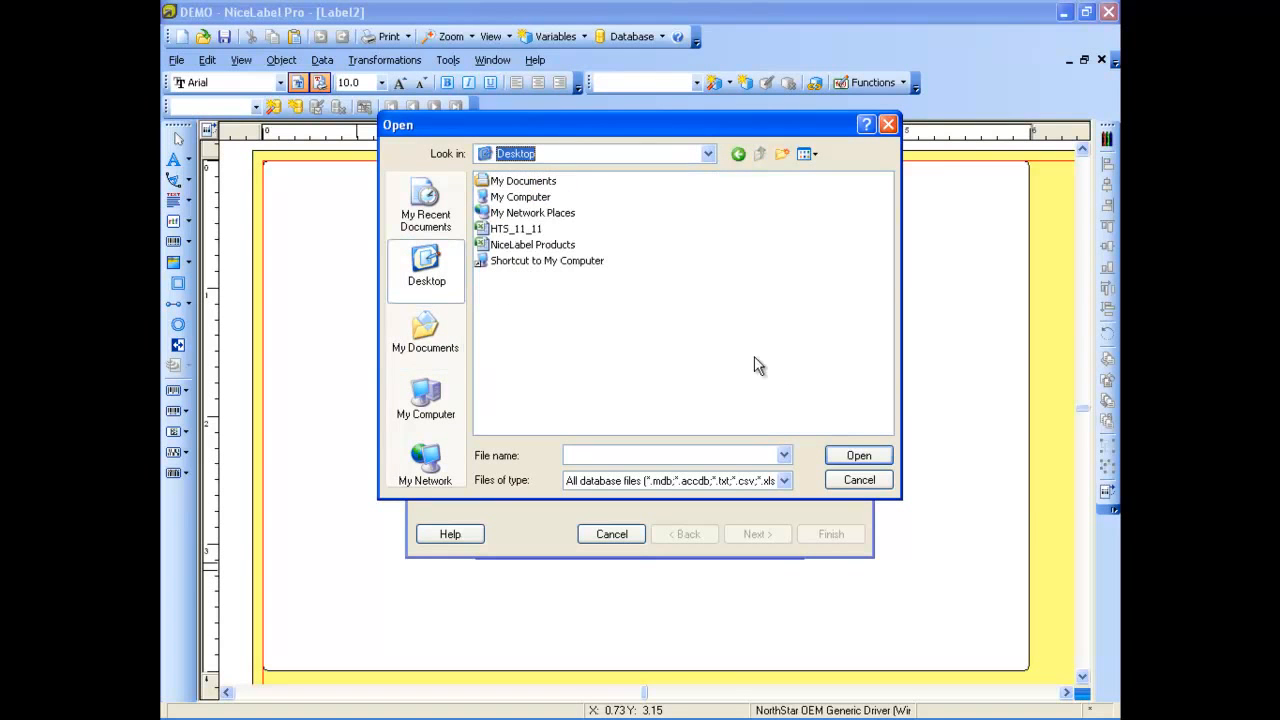
left_click(512, 245)
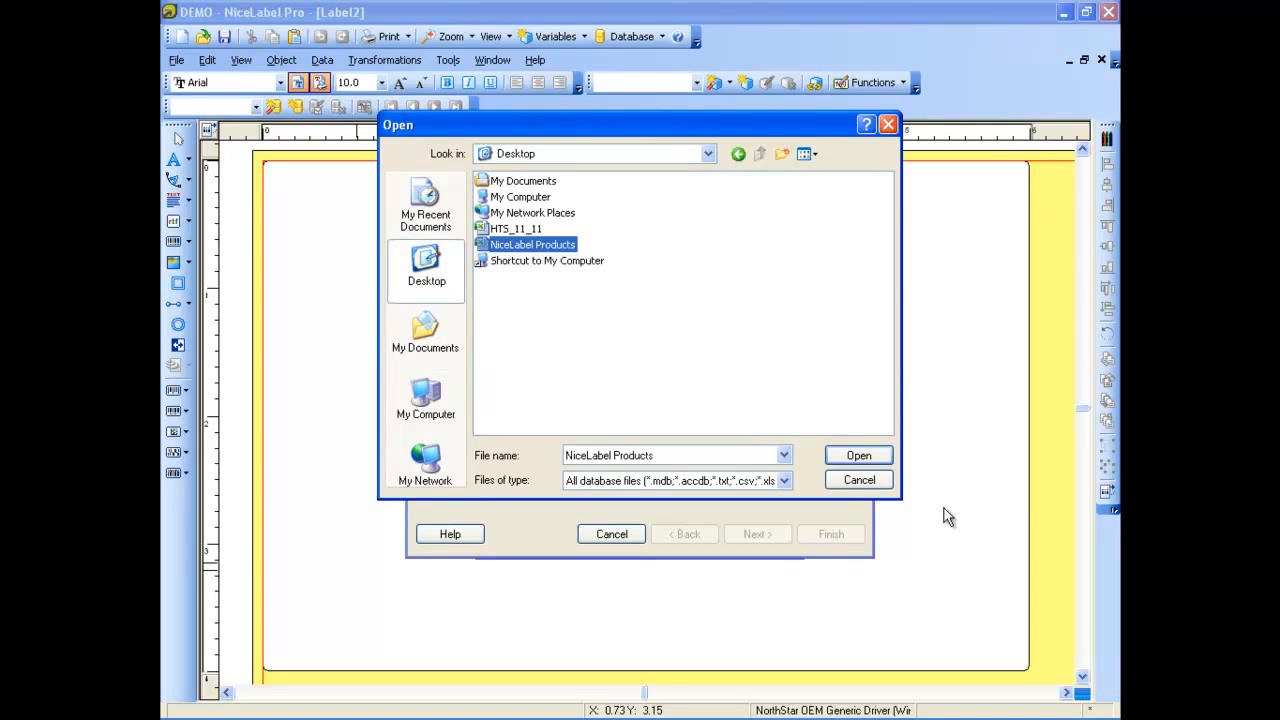
left_click(859, 455)
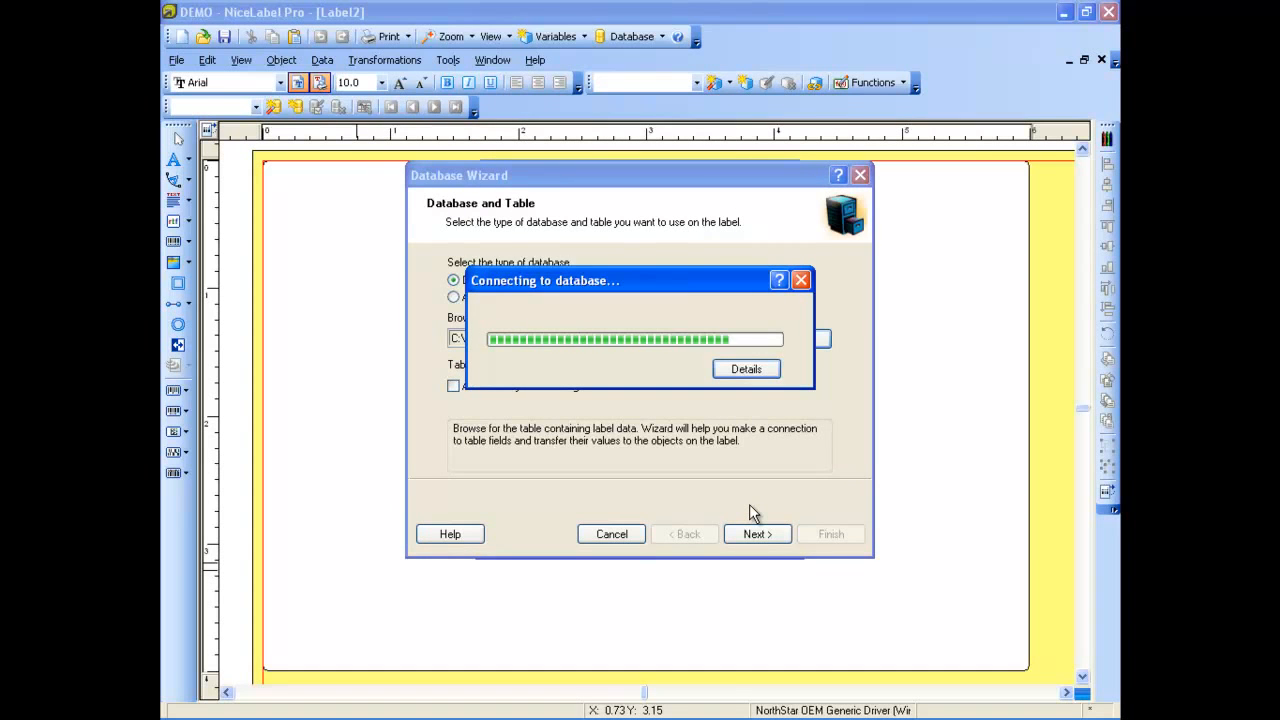
left_click(765, 530)
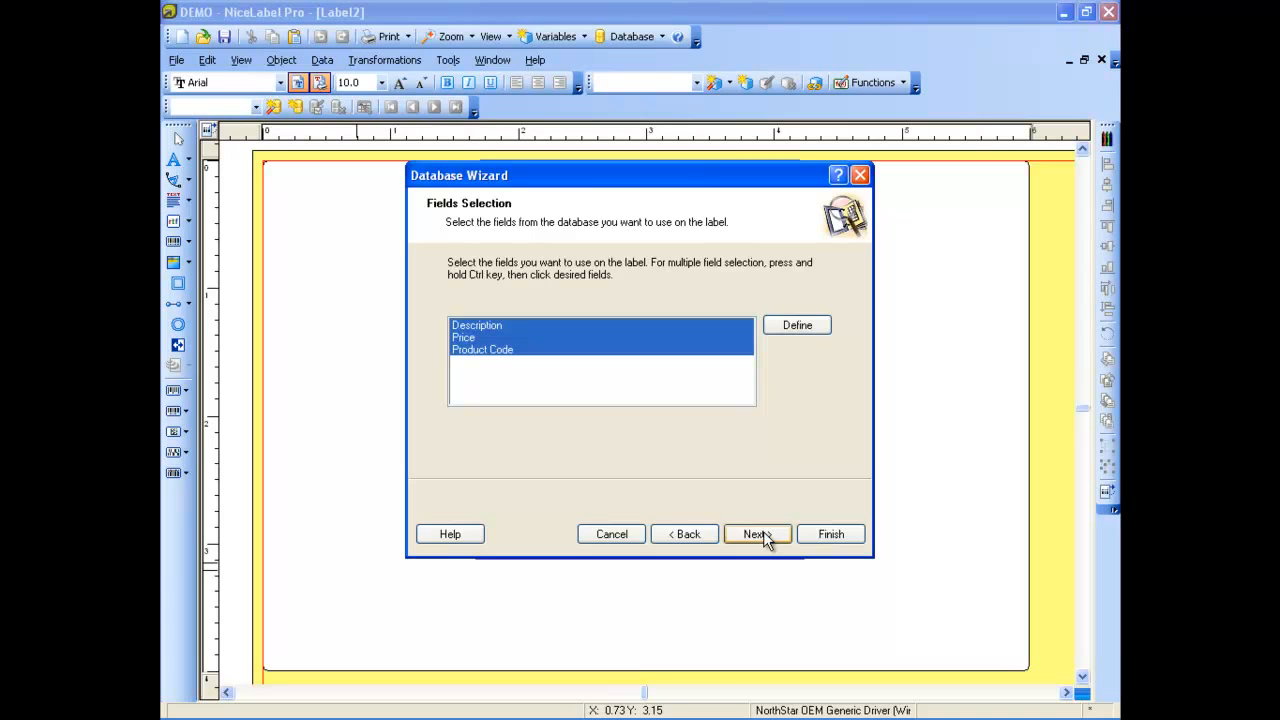
Finish the database link with Description, Price and Product Code fields, selectable records, one label per record and manual linking of fields to objects
left_click(760, 534)
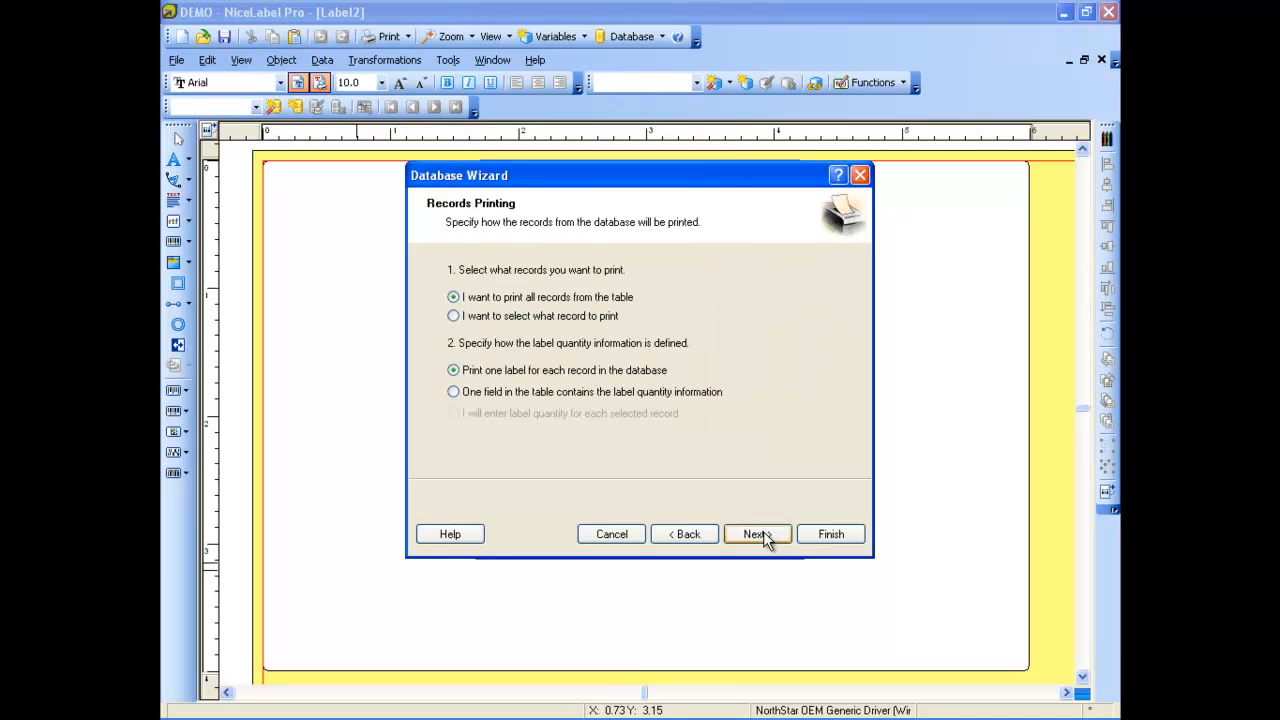
left_click(551, 329)
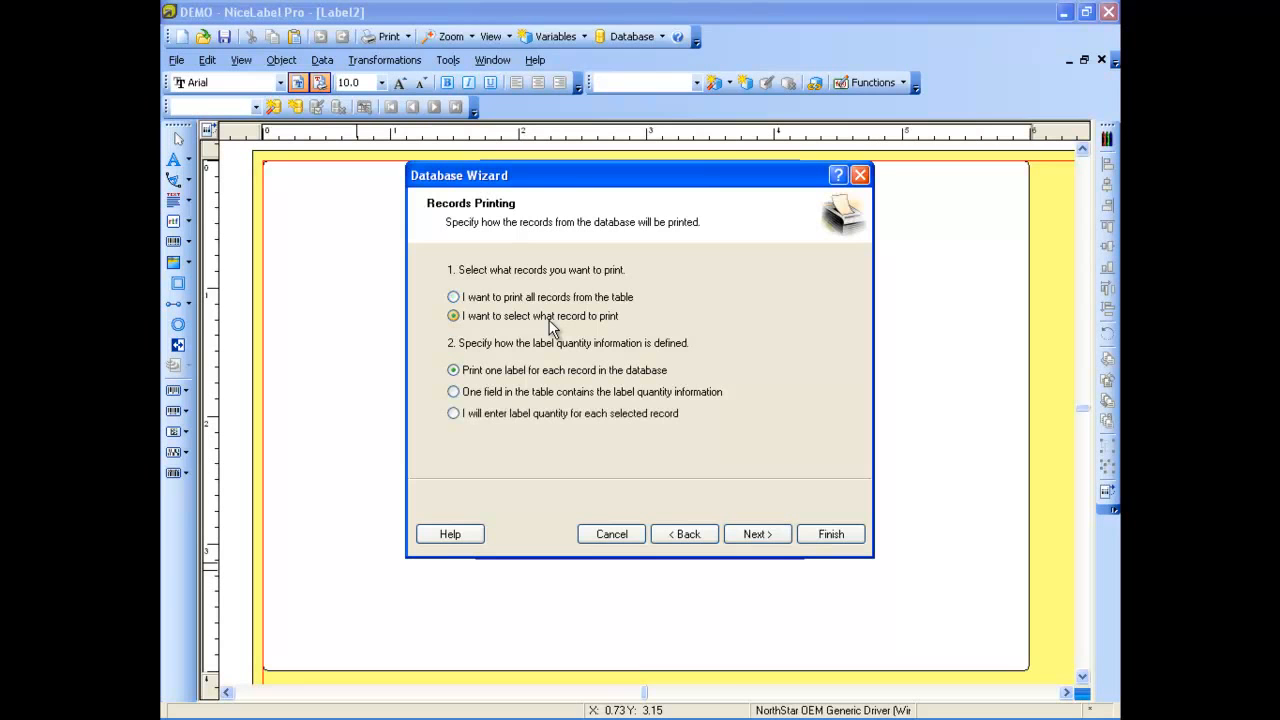
left_click(756, 533)
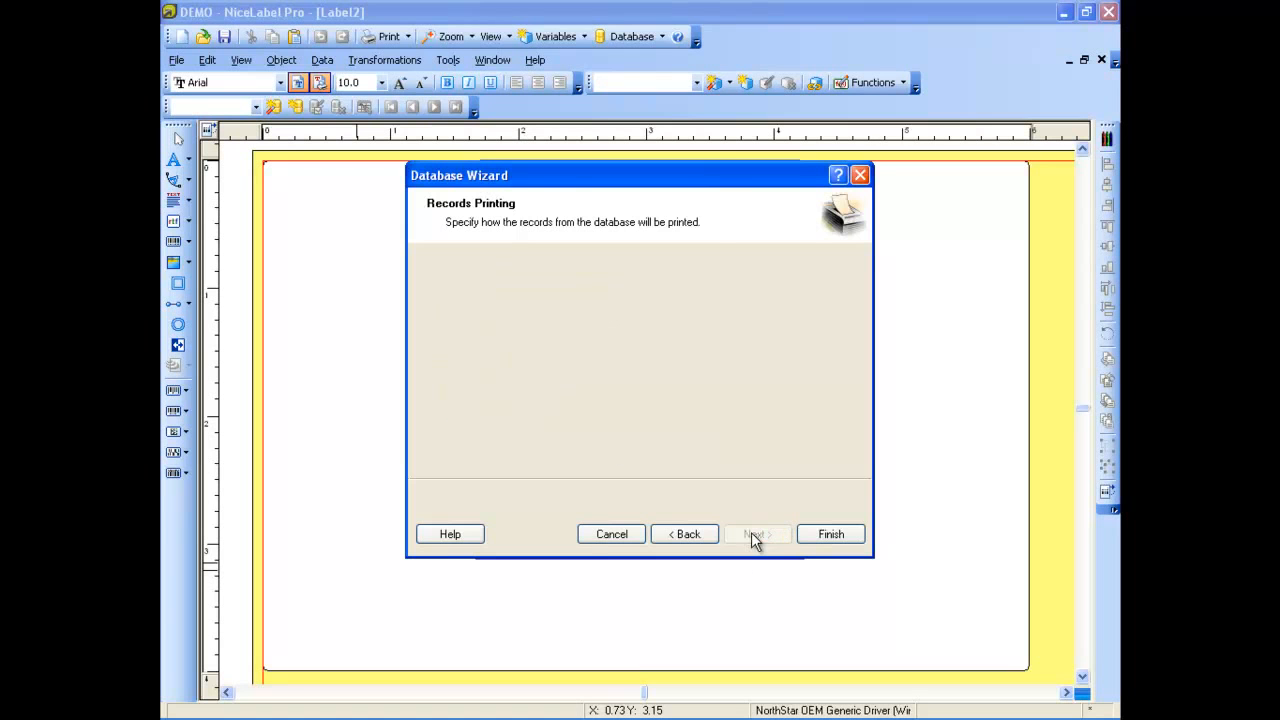
left_click(621, 307)
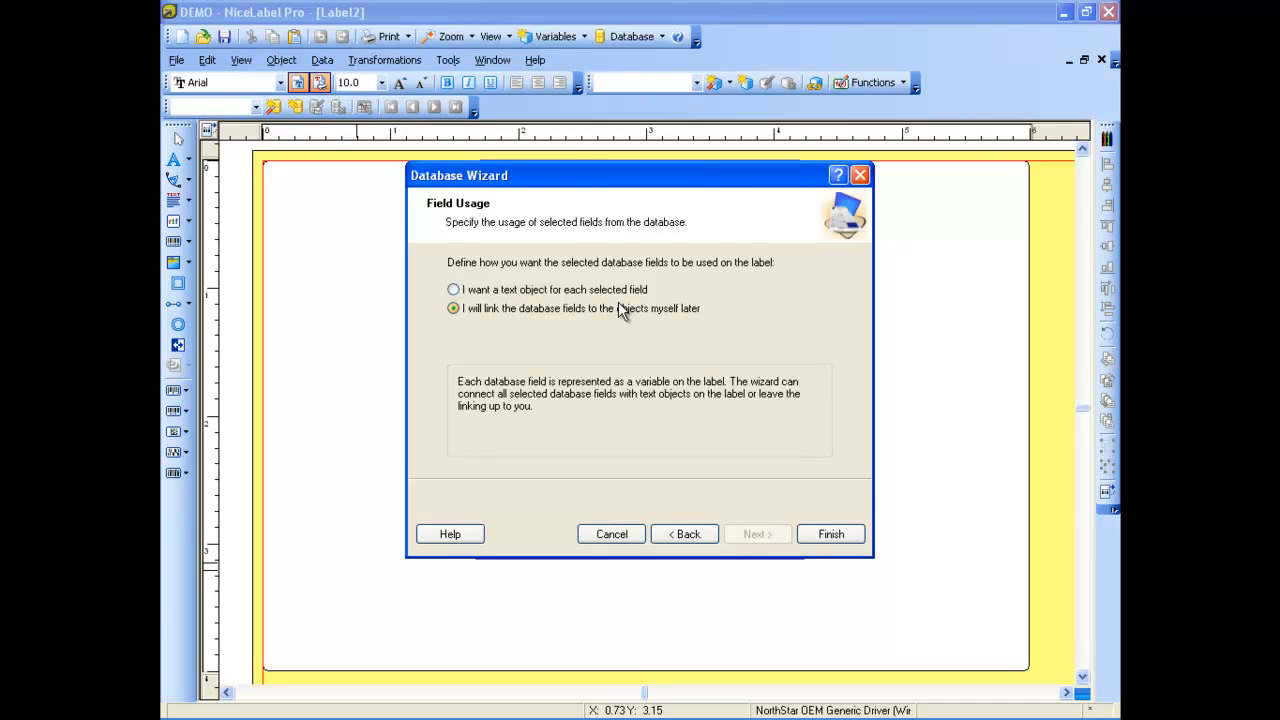
left_click(829, 534)
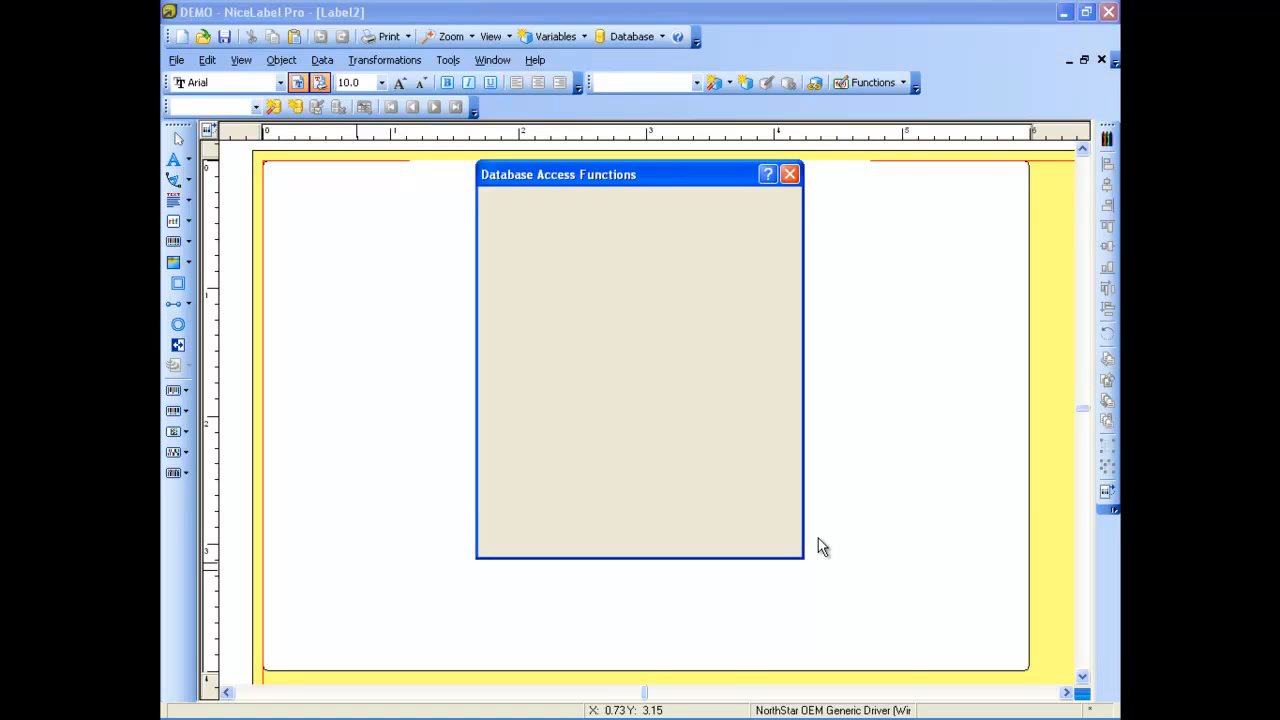
left_click(679, 541)
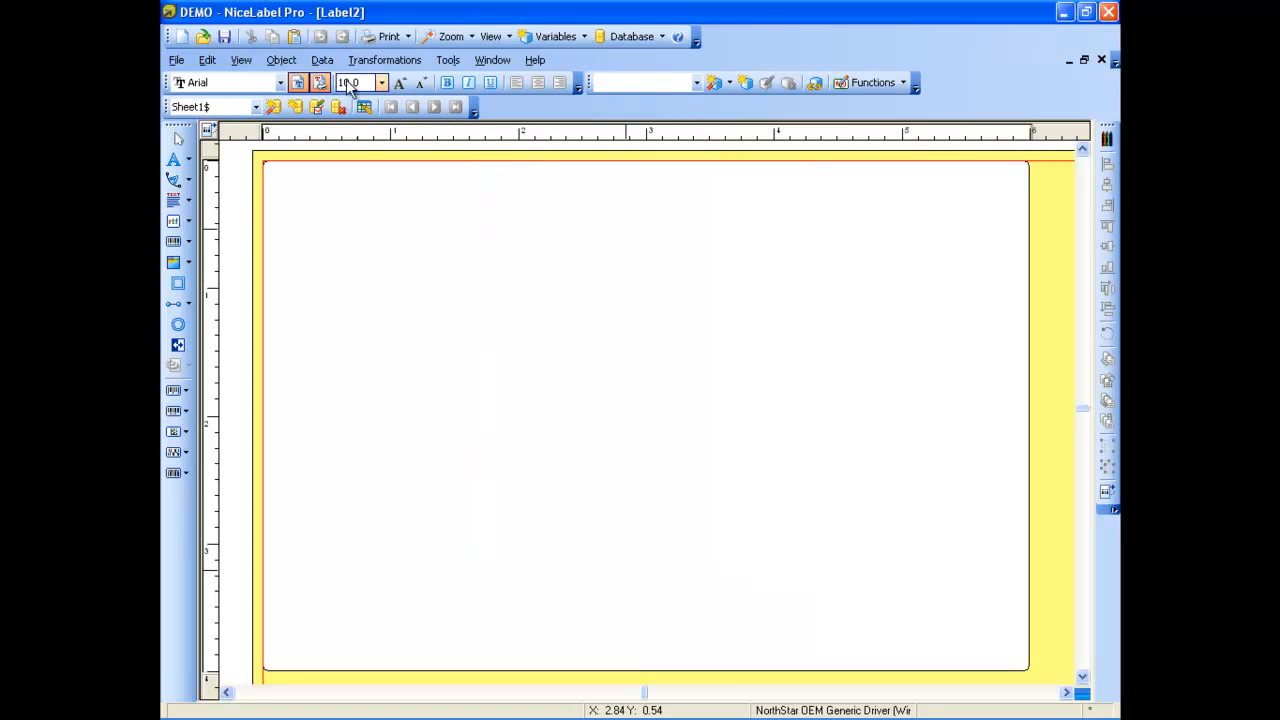
Create a new prompt variable named "ID #" with a maximum length of 10
left_click(322, 61)
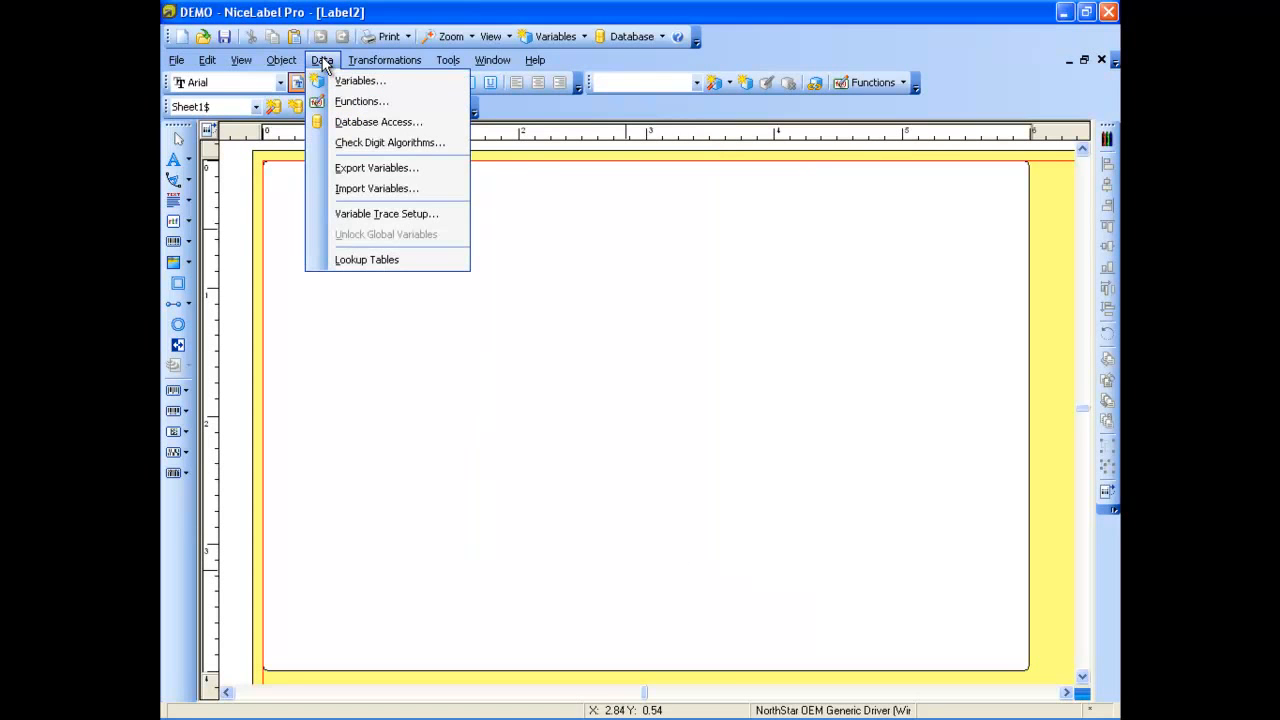
left_click(340, 80)
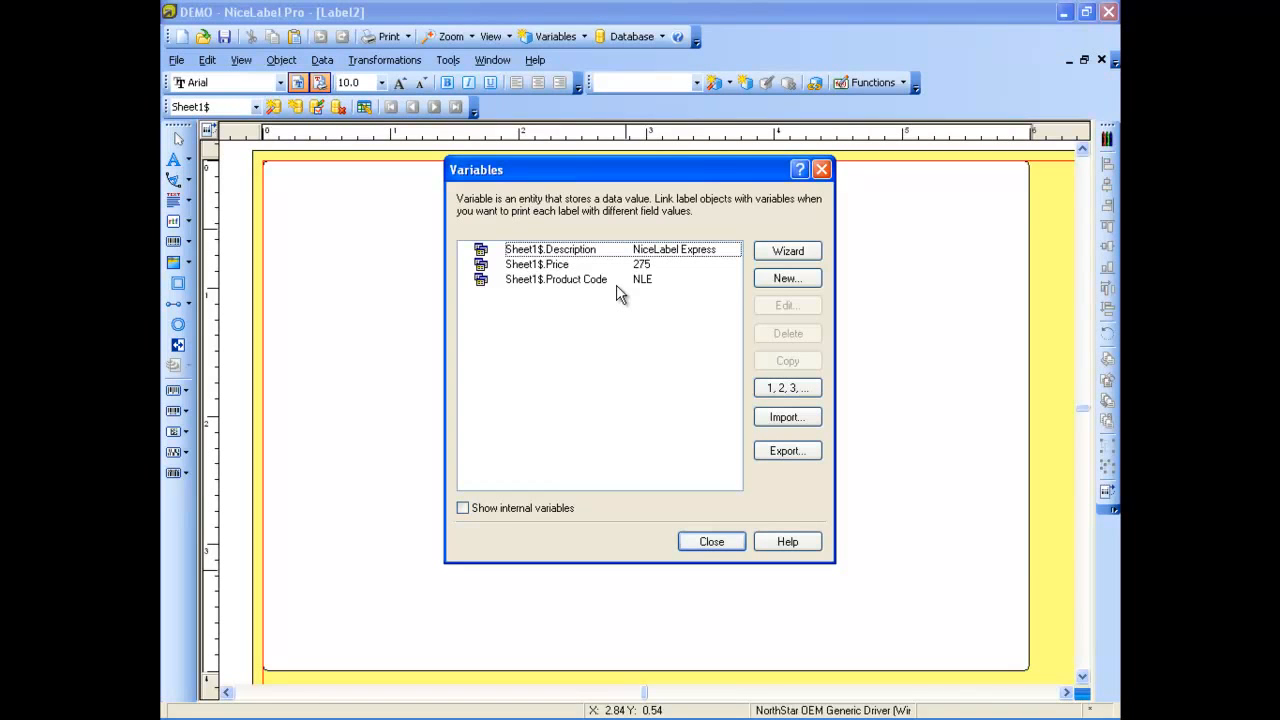
left_click(764, 280)
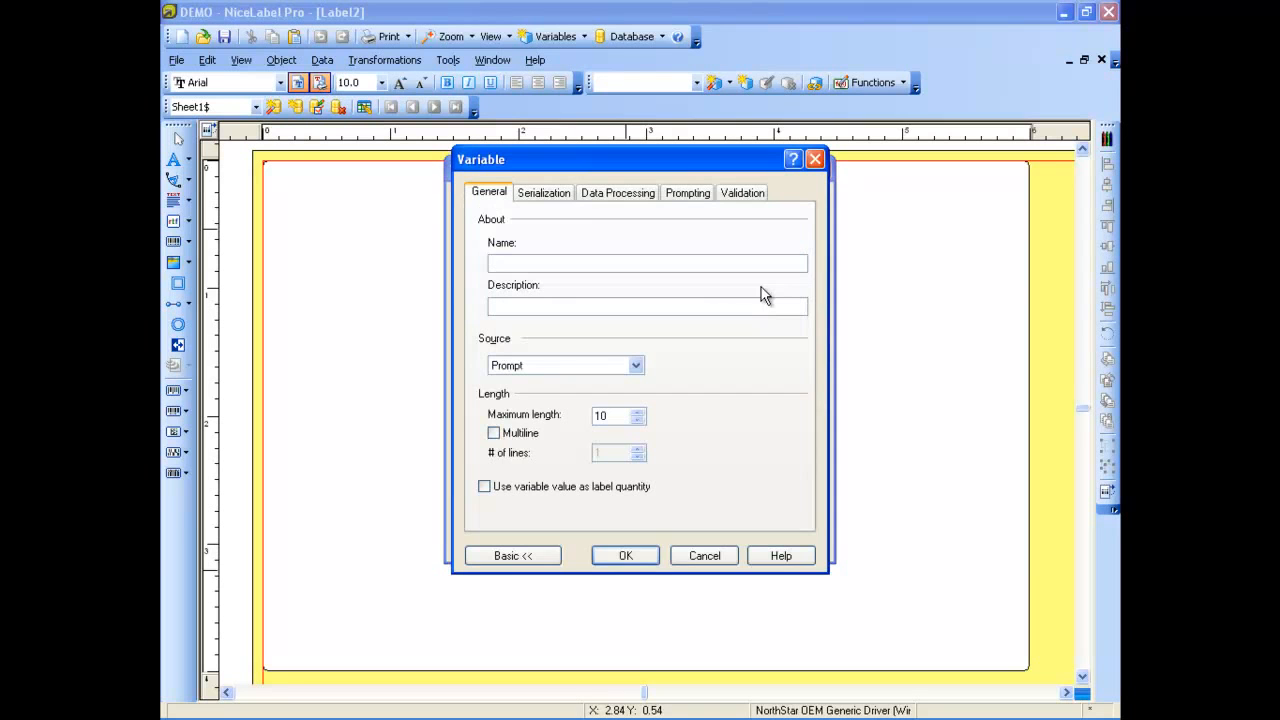
type("ID #")
left_click(626, 558)
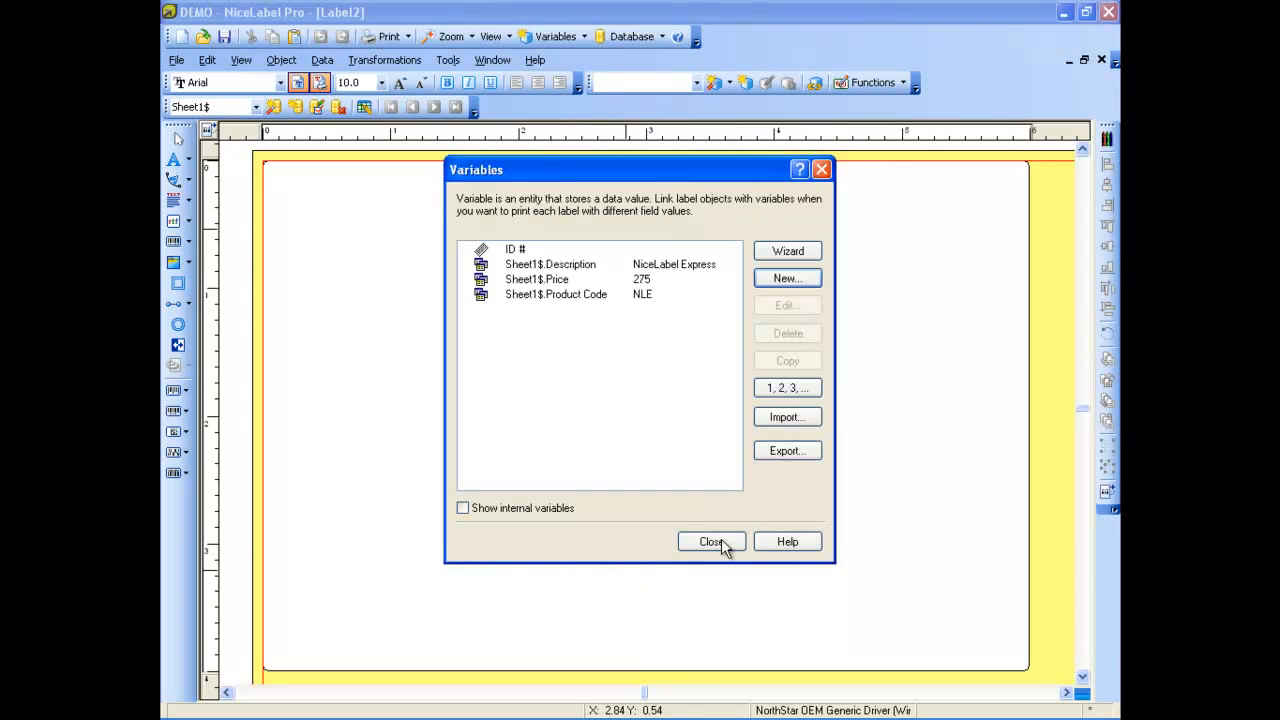
left_click(717, 543)
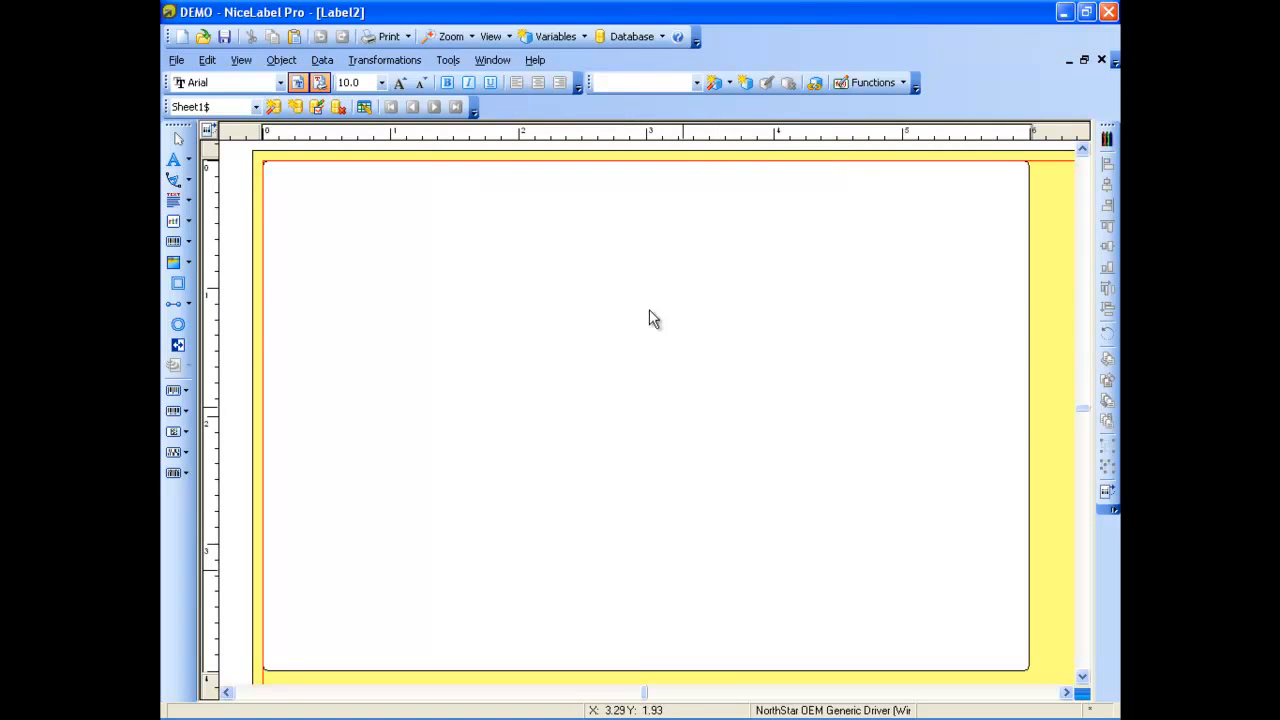
Add a text box with a new date field in M/D/YYYY format and place it near the label's upper-right corner
left_click(188, 202)
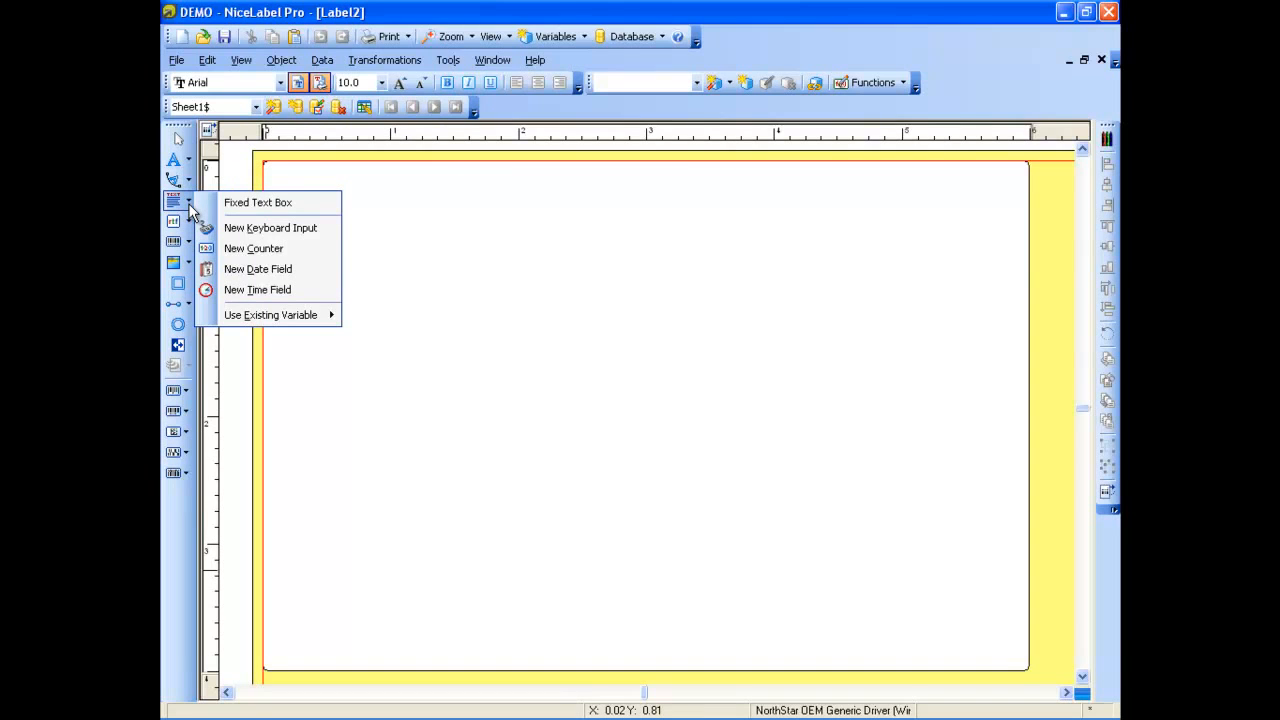
left_click(229, 271)
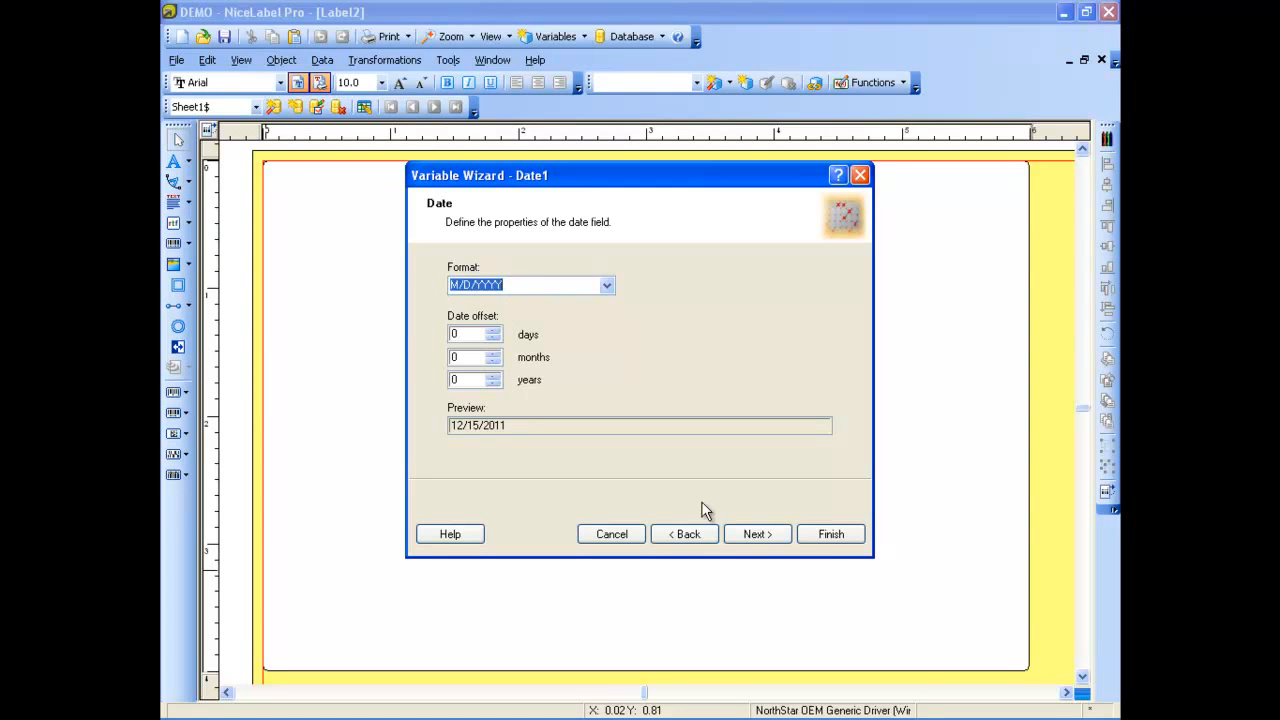
left_click(776, 535)
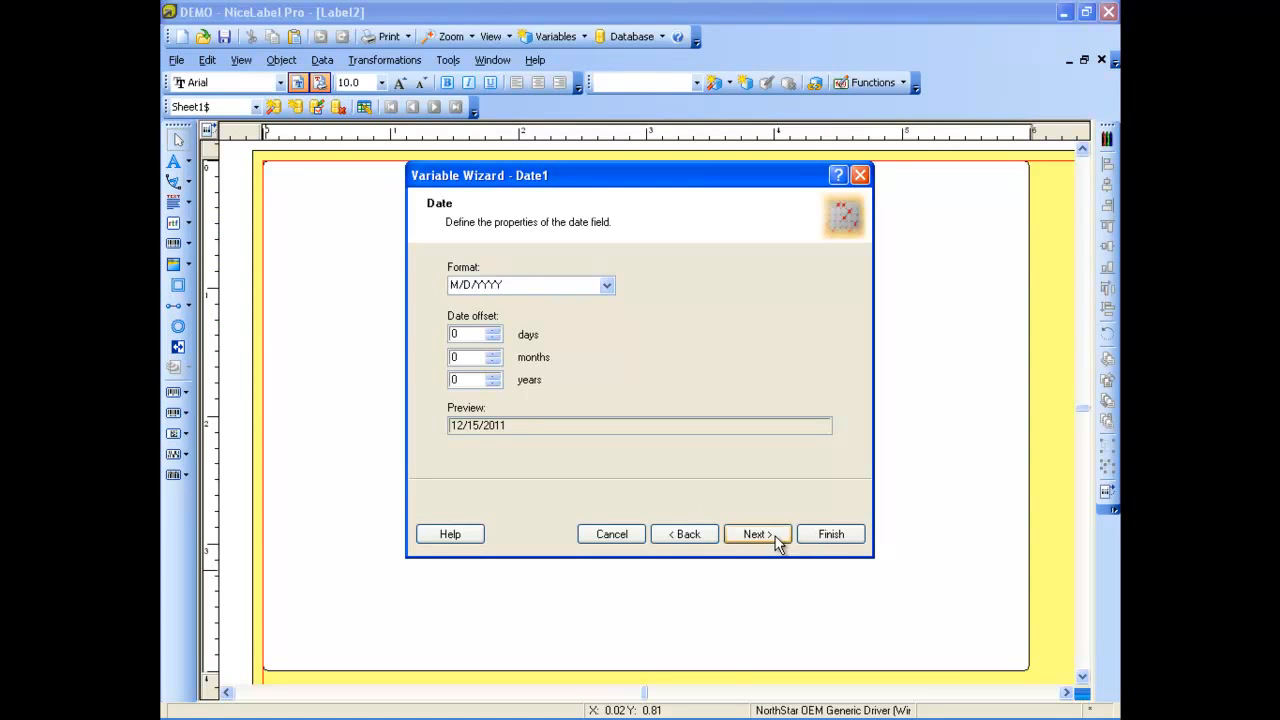
left_click(827, 531)
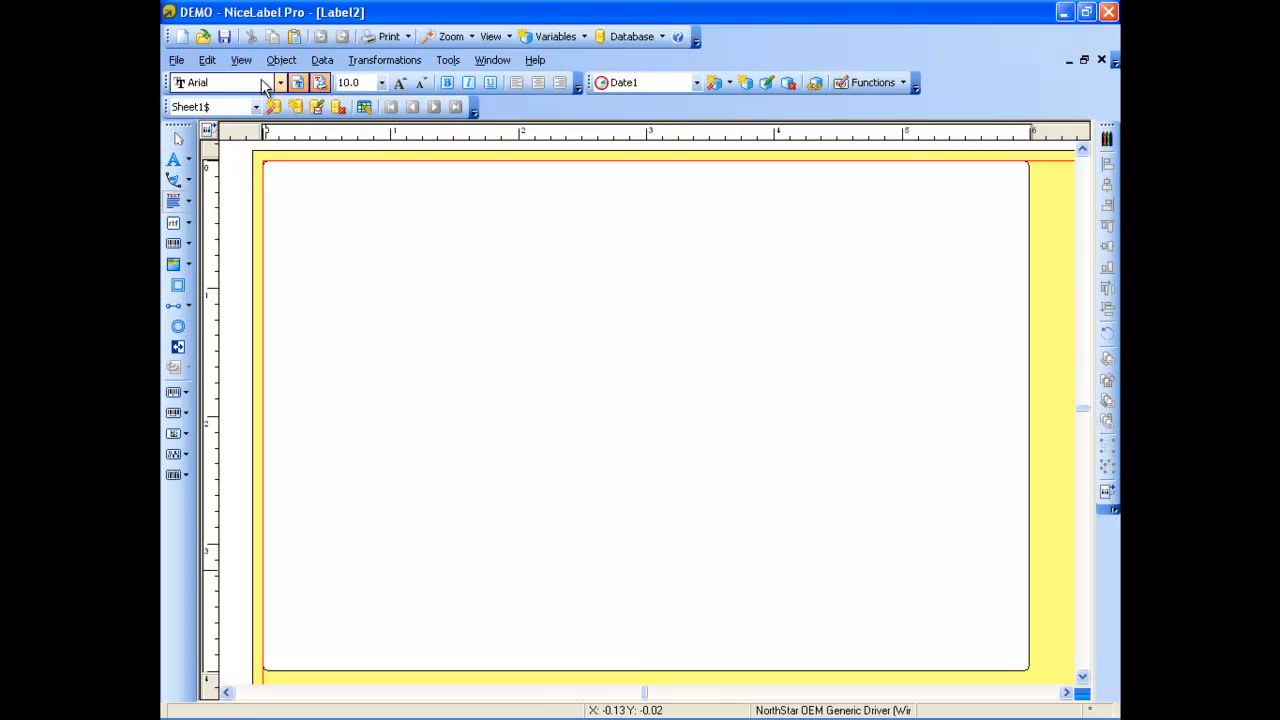
left_click(327, 231)
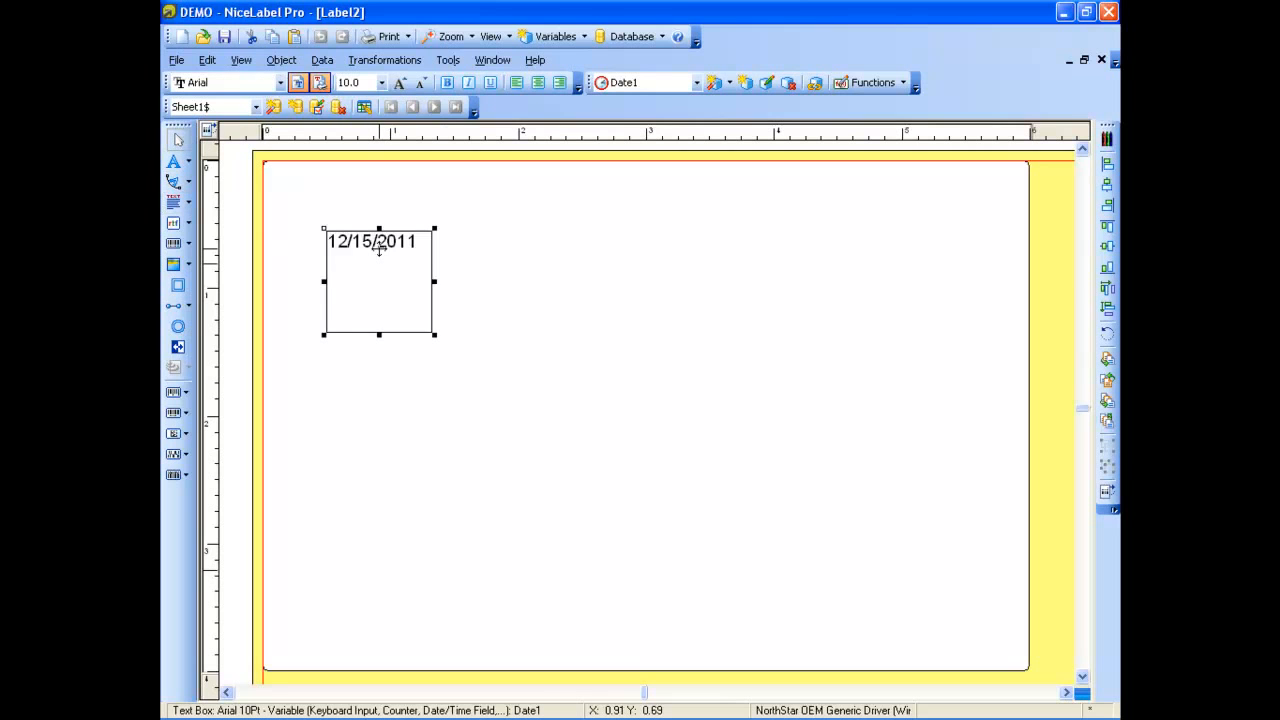
left_click_drag(379, 250, 950, 207)
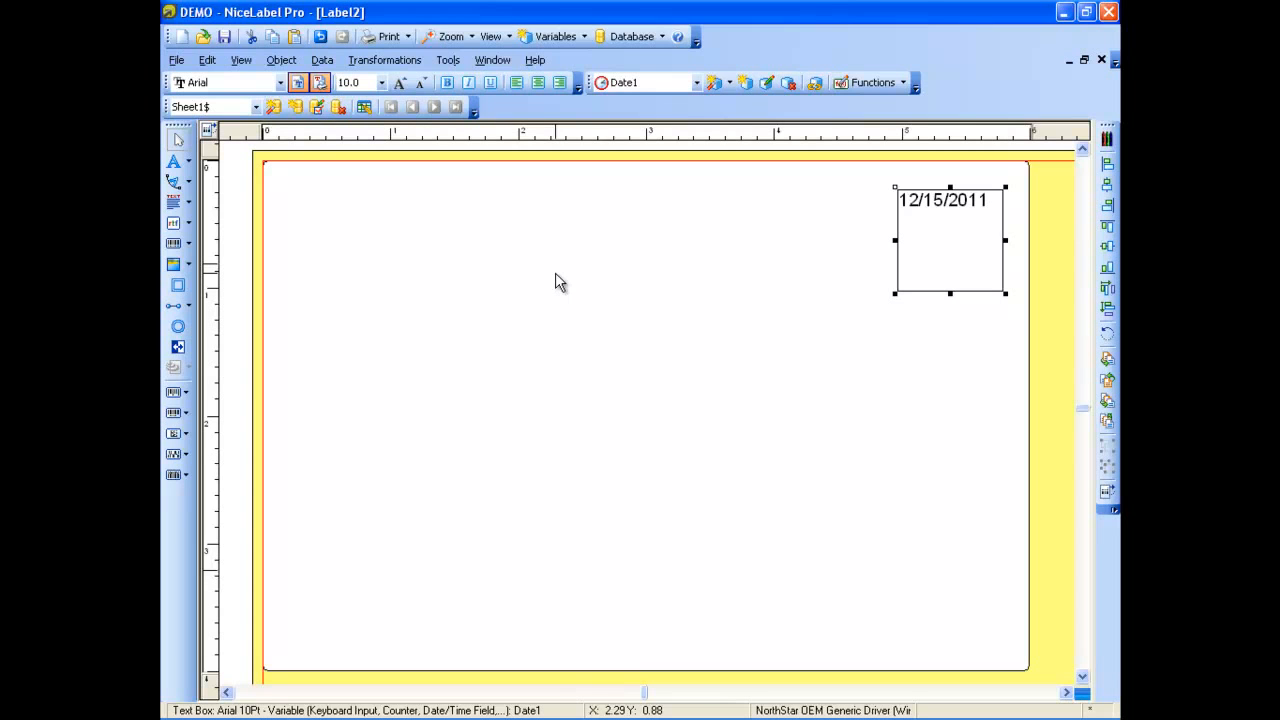
Start a new function of type Concatenate and name it "Function 1"
left_click(322, 60)
left_click(341, 104)
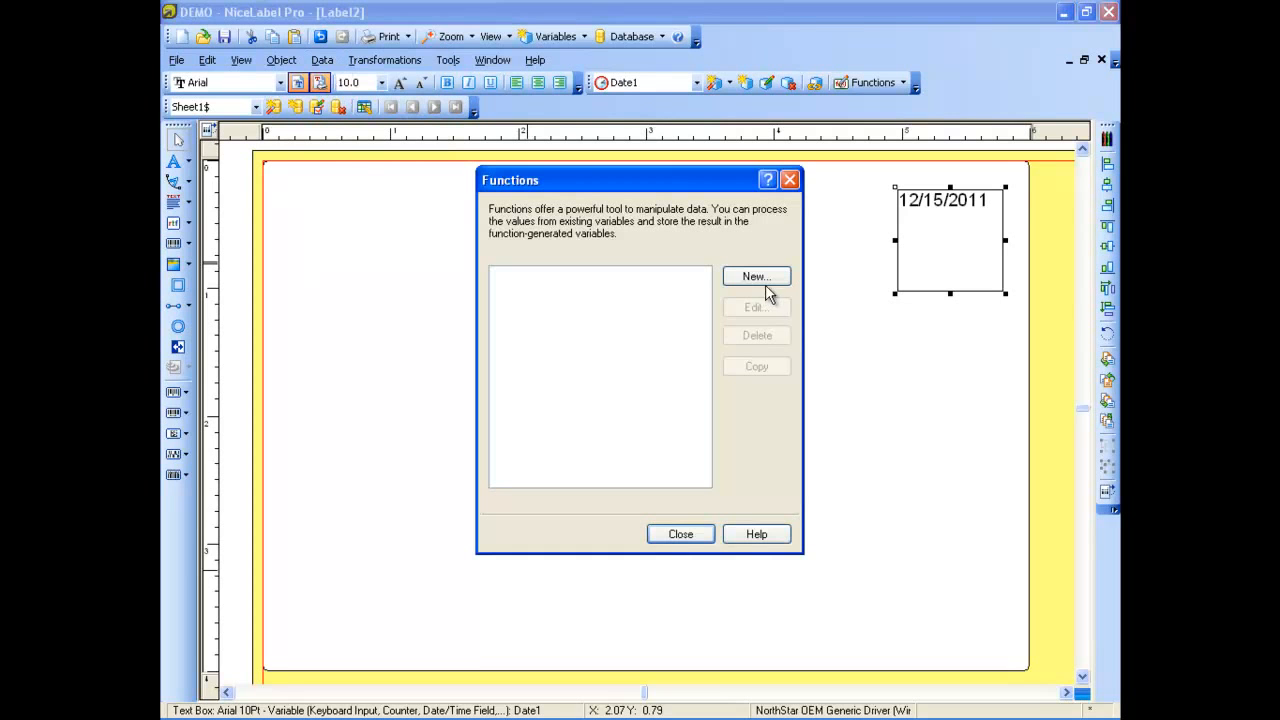
left_click(756, 274)
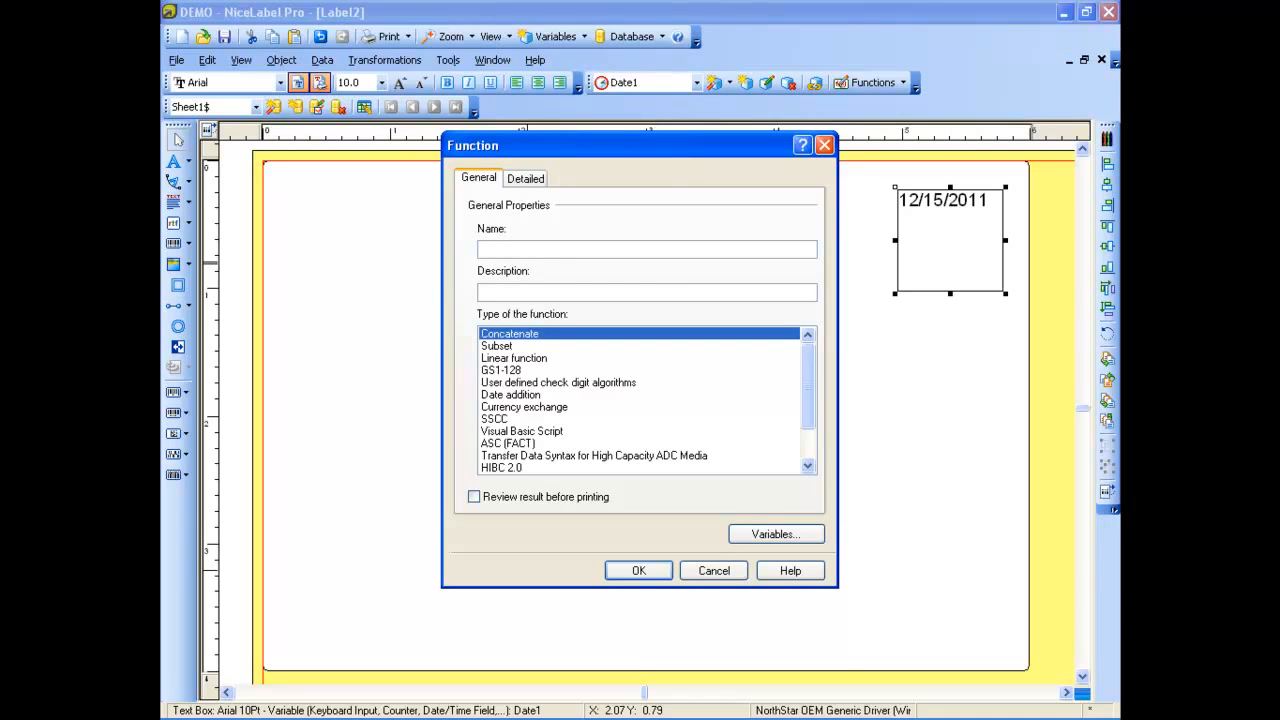
type("Function 1")
Have Function 1 join Date1, ID # and Sheet1$.Product Code in that order without a delimiter, and save the function
left_click(530, 180)
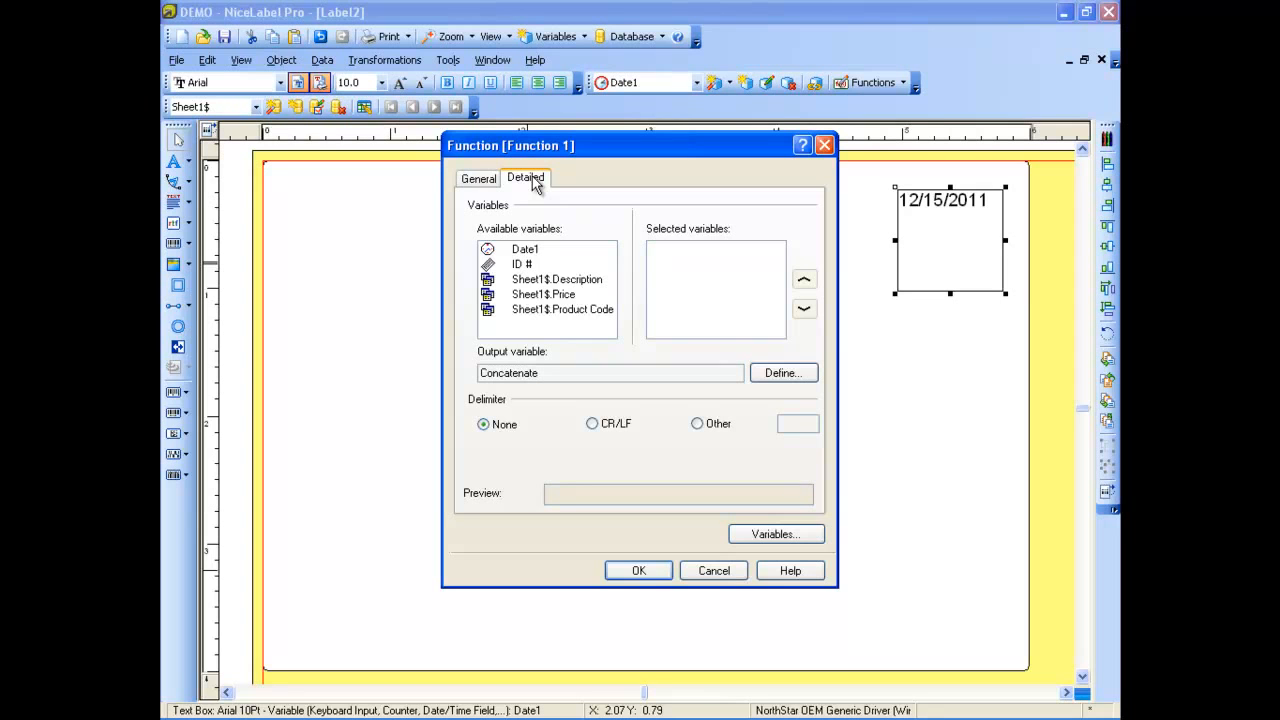
double_click(520, 249)
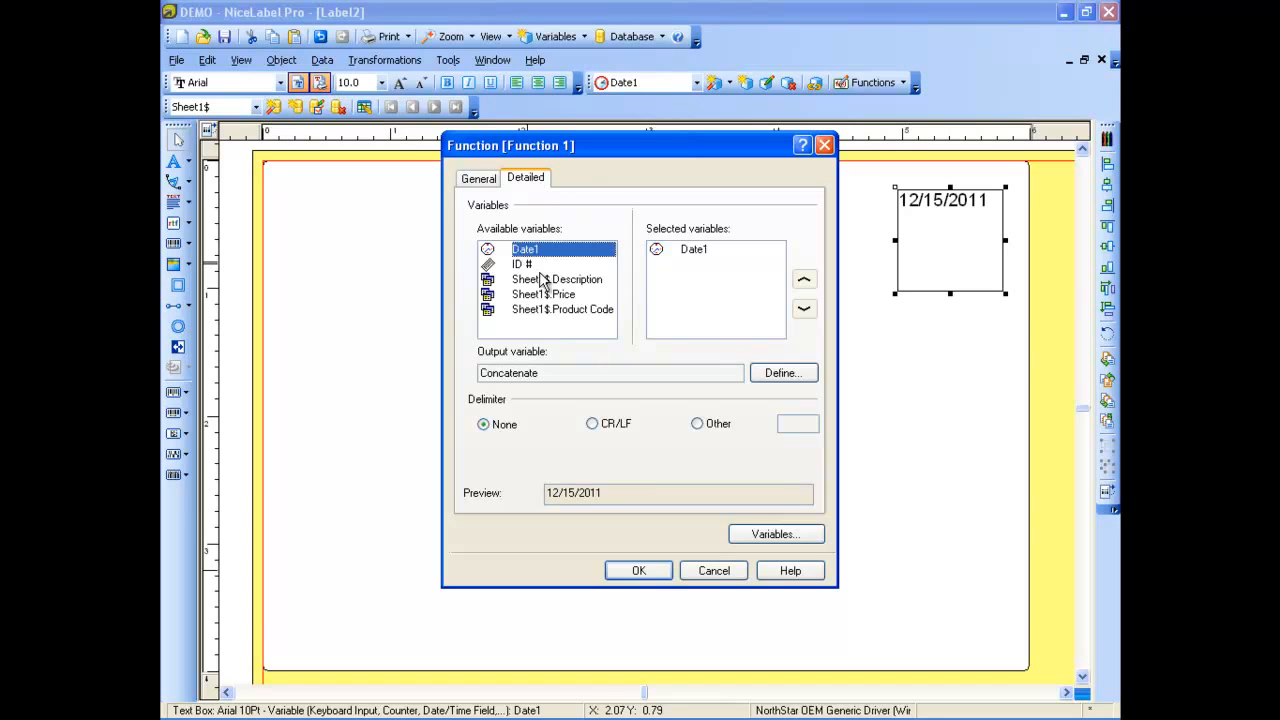
double_click(516, 264)
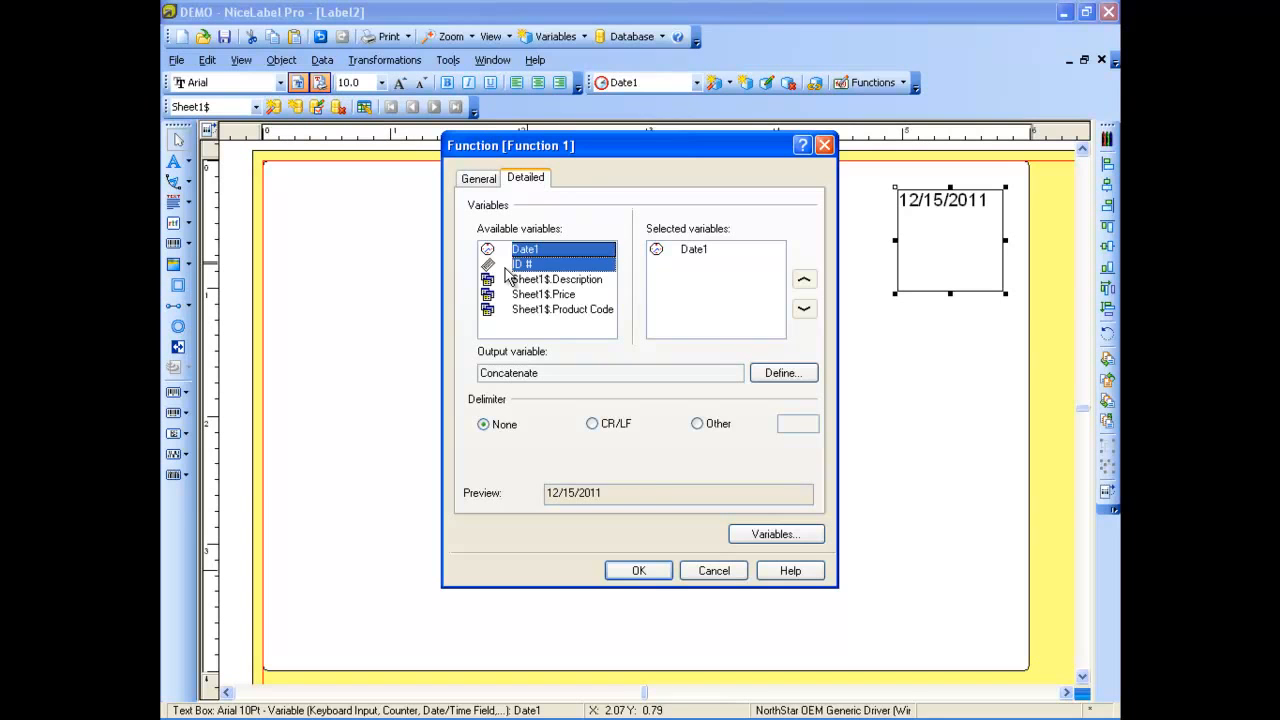
double_click(561, 309)
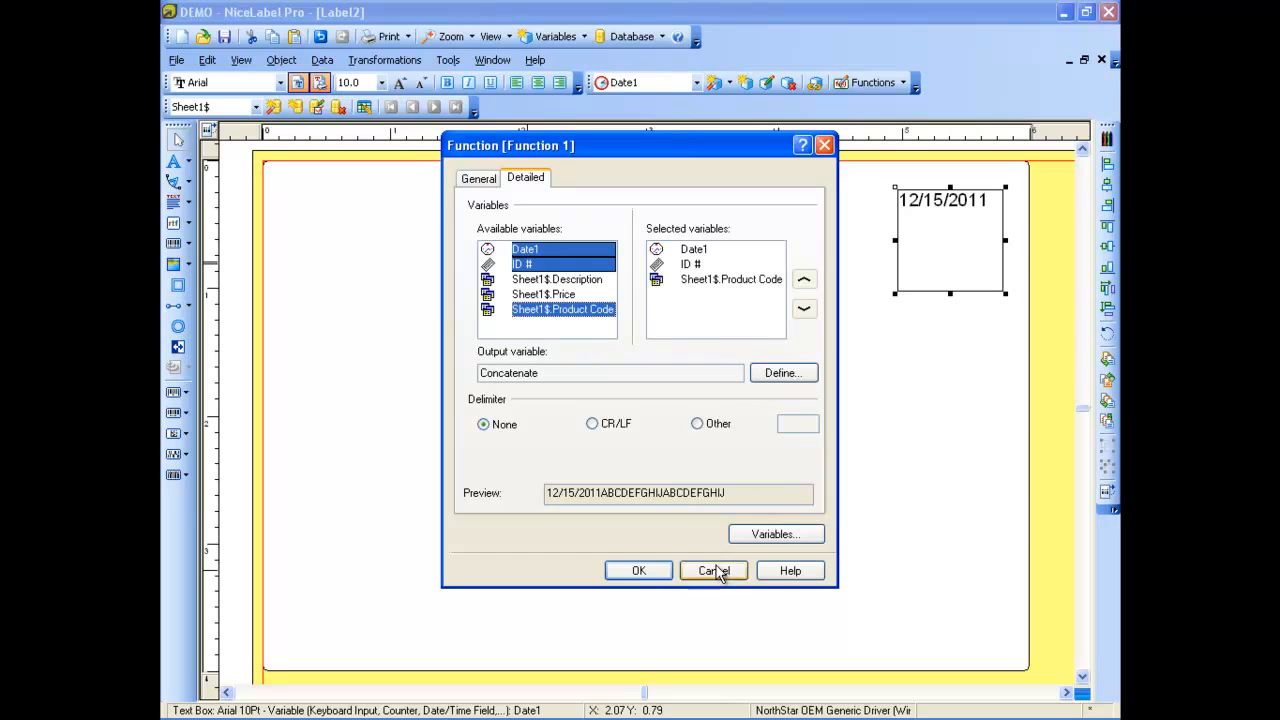
left_click(638, 572)
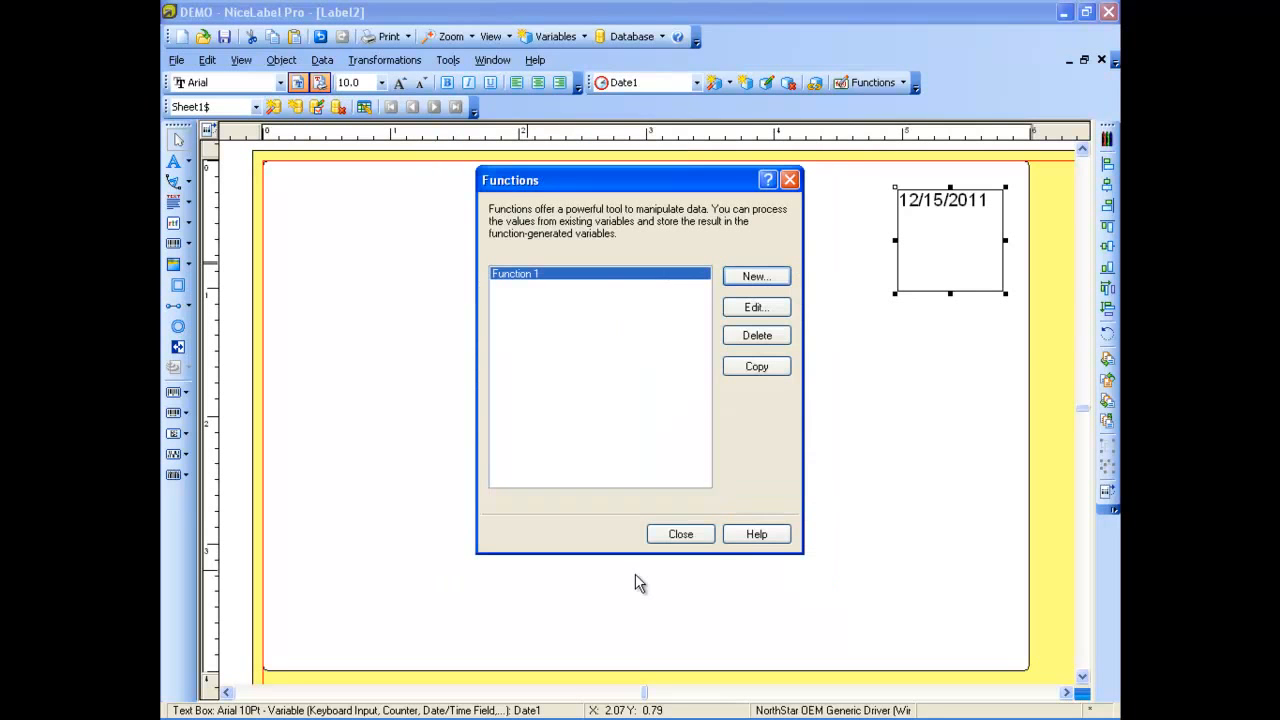
left_click(690, 533)
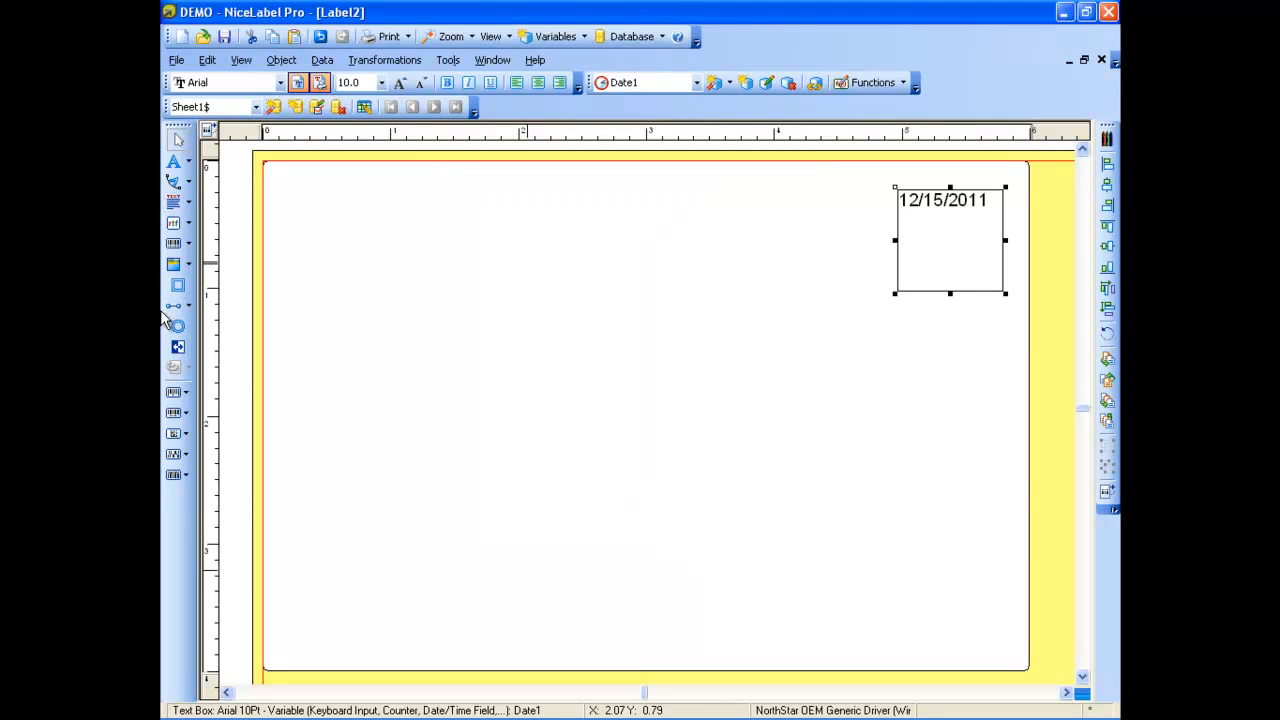
Add a bar code linked to the existing Concatenate variable and place it in the middle of the label, somewhat left of centre
left_click(190, 245)
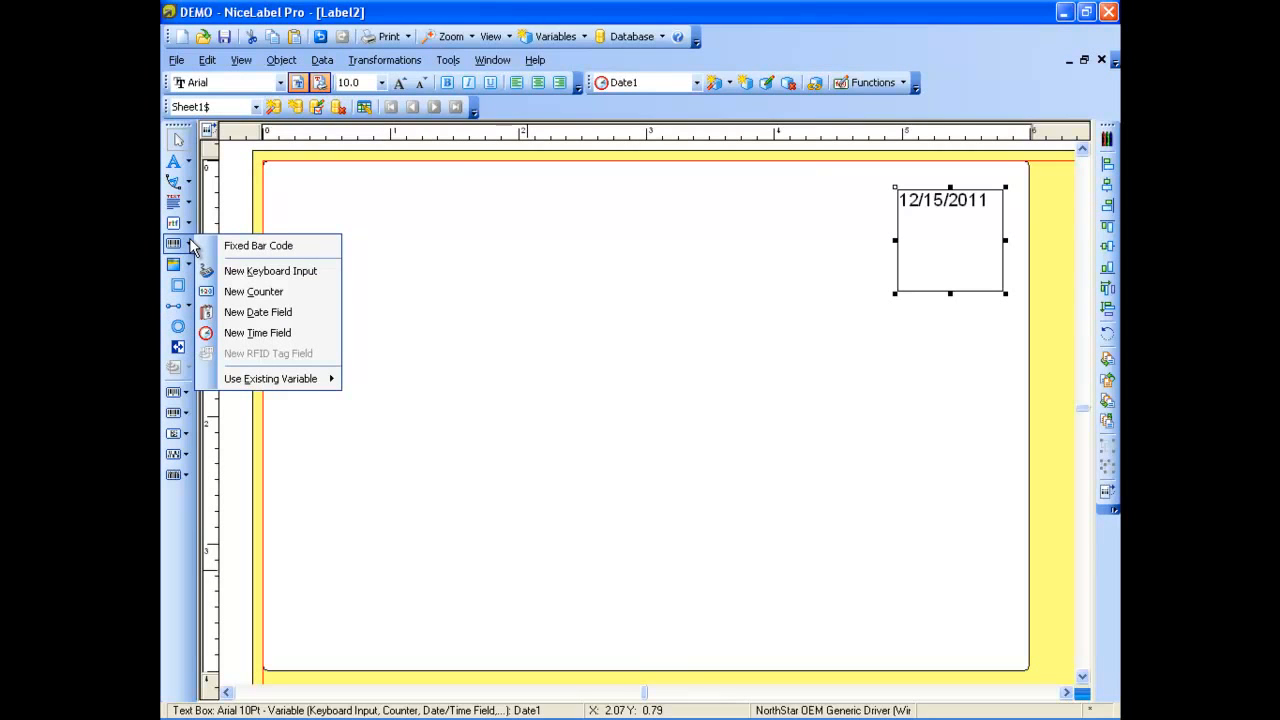
mouse_move(309, 384)
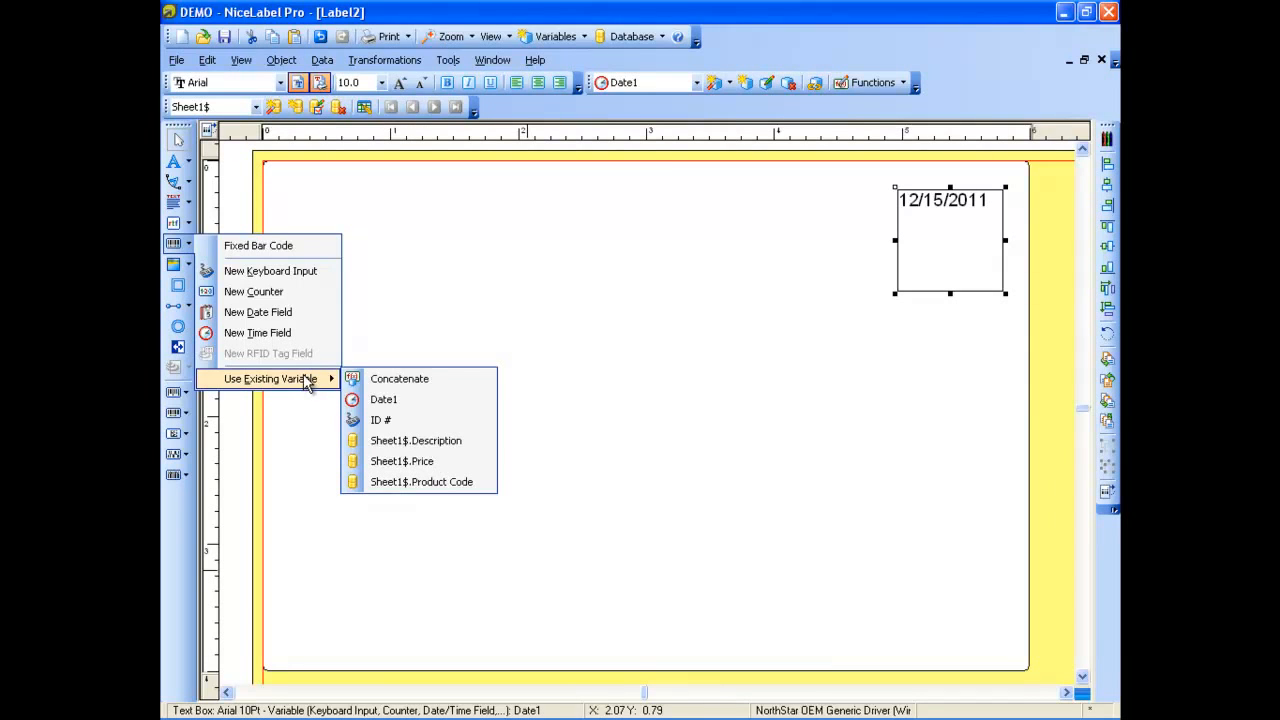
left_click(419, 380)
left_click(573, 315)
left_click_drag(690, 363, 552, 372)
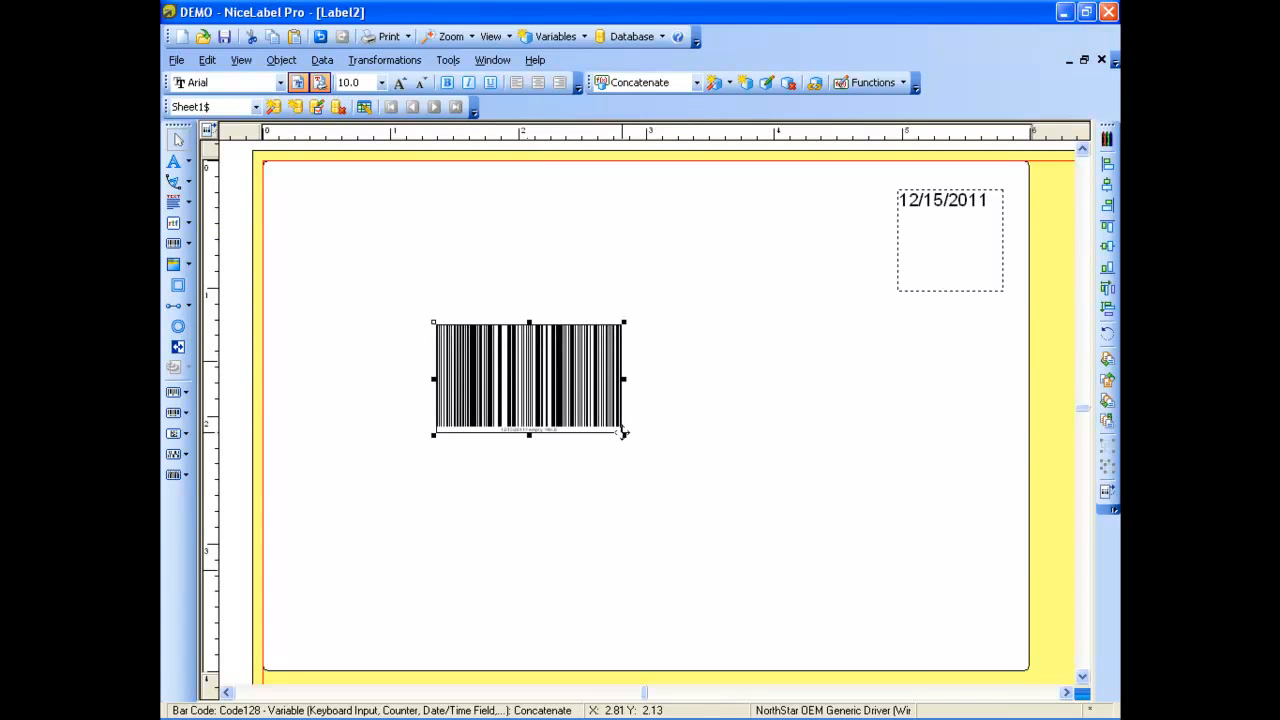
Enlarge the bar code to about 4 by 2.1 inches, reposition it near the label's centre, and check its content settings
left_click_drag(624, 436, 960, 592)
left_click_drag(861, 503, 754, 429)
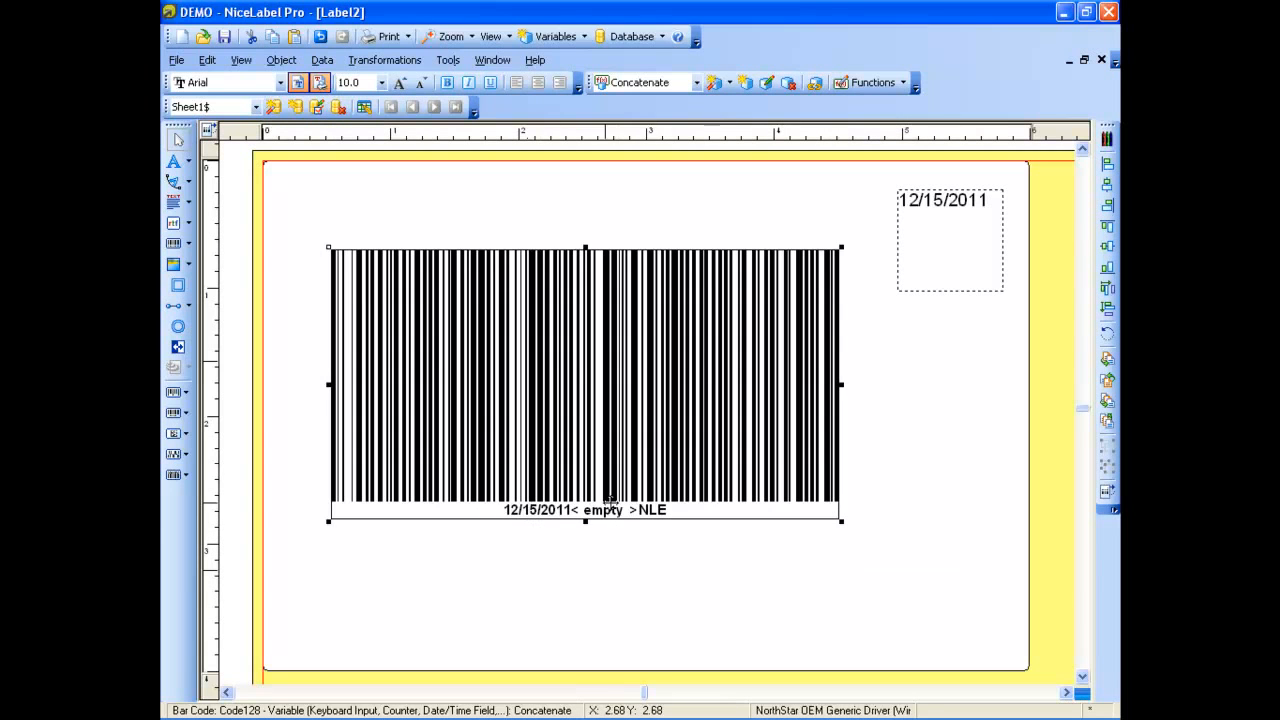
left_click_drag(662, 418, 654, 409)
left_click(652, 412)
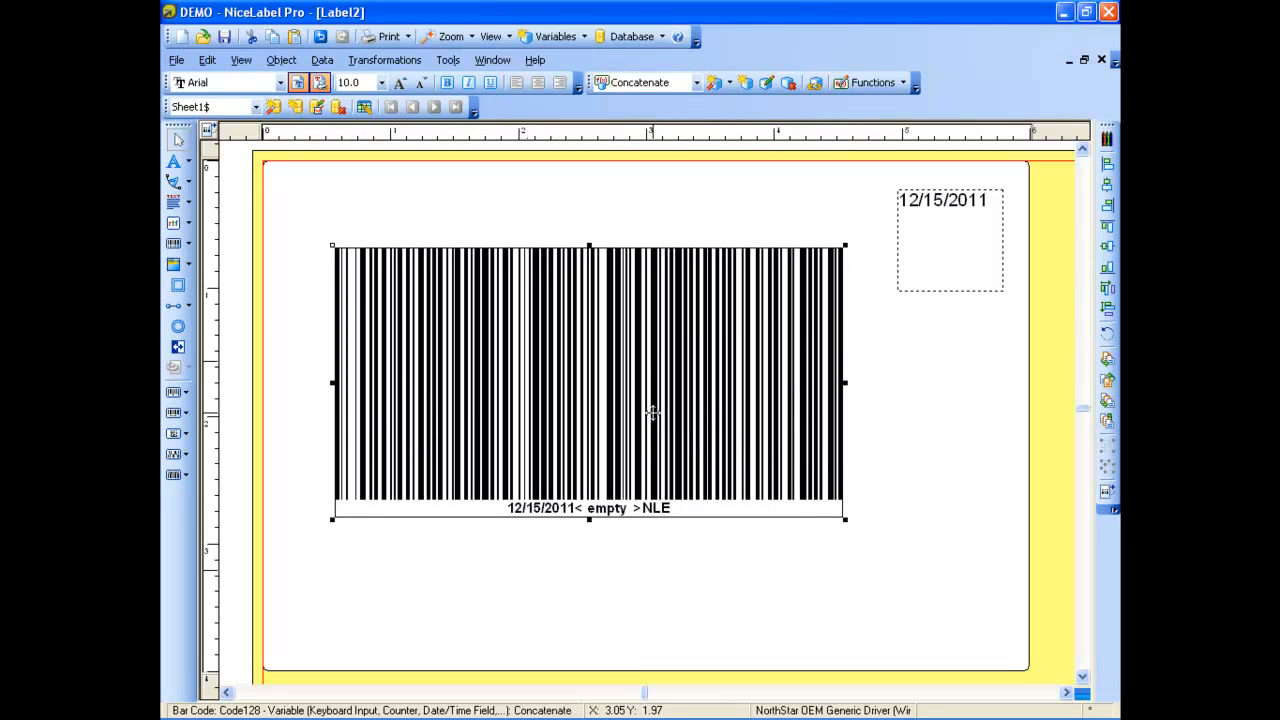
double_click(650, 410)
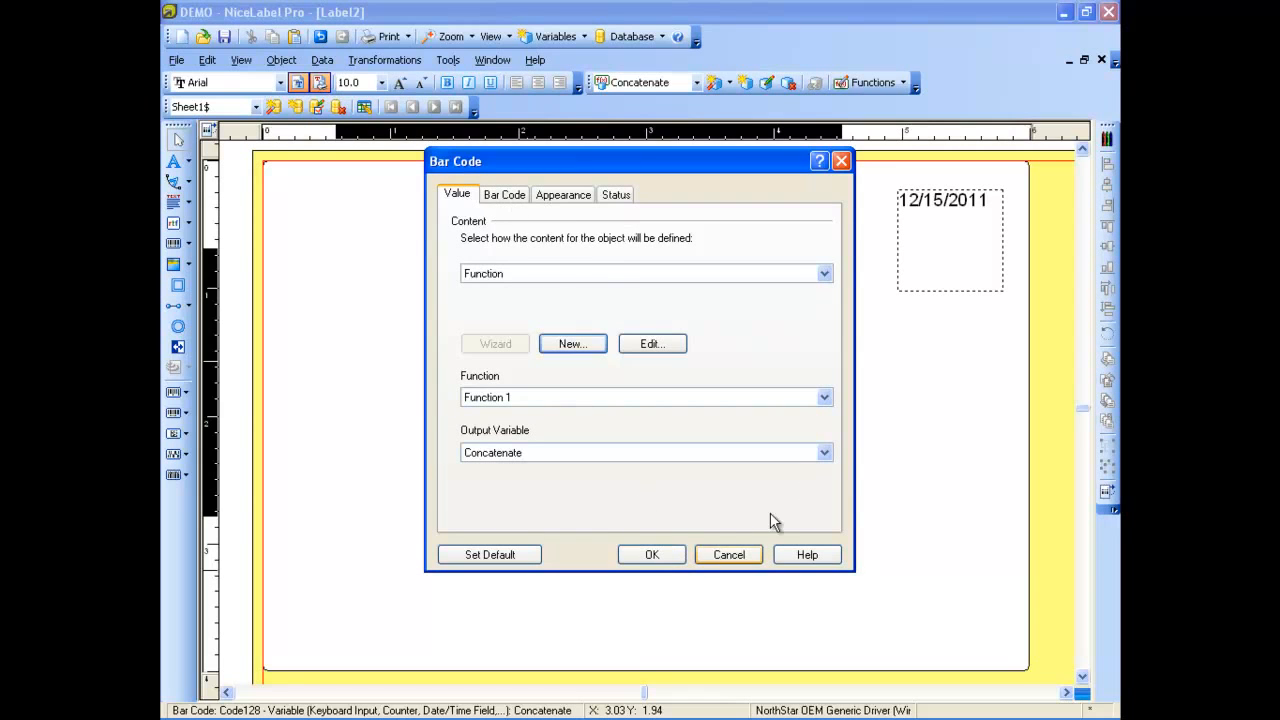
left_click(678, 556)
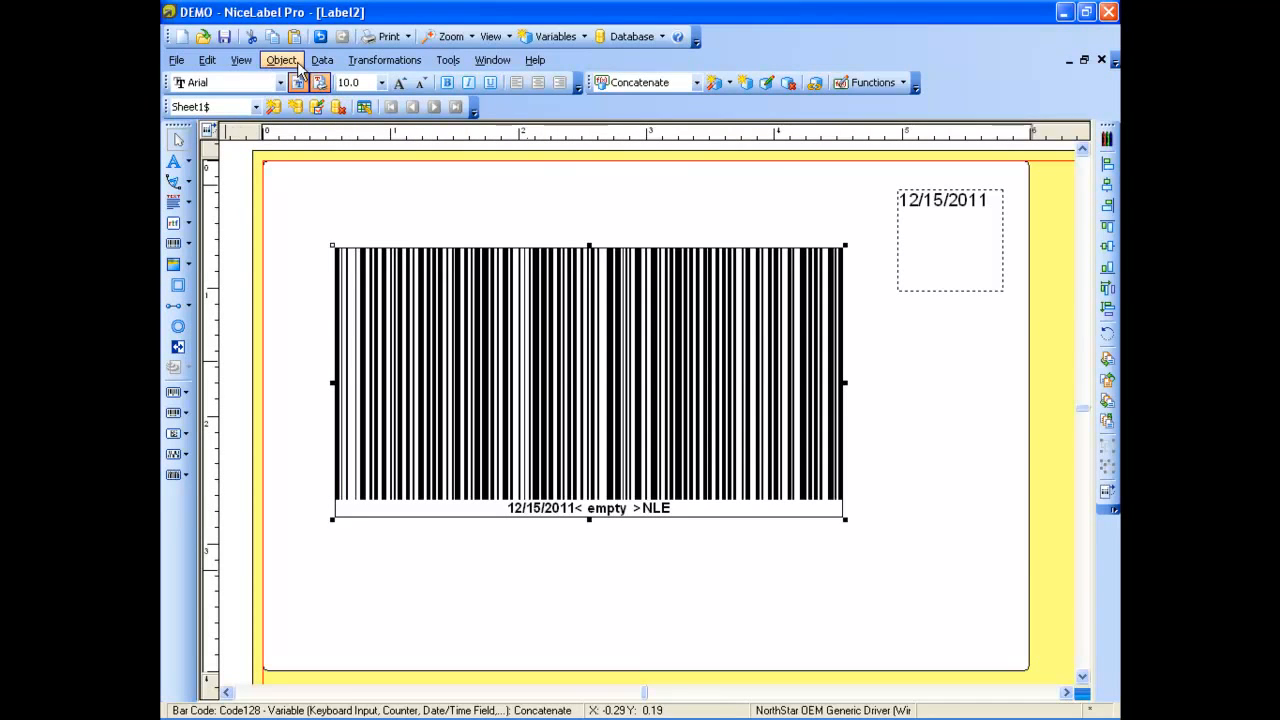
Try to give Function 1 a custom delimiter through the Other option
left_click(208, 62)
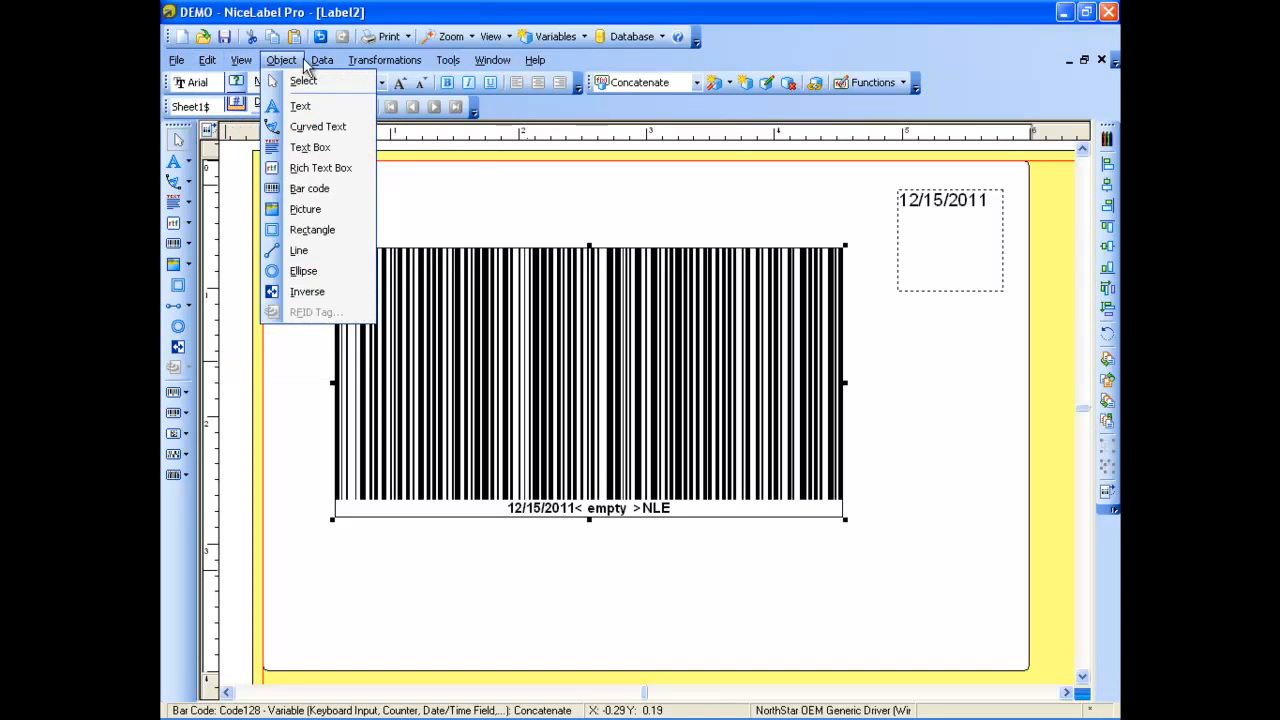
mouse_move(322, 60)
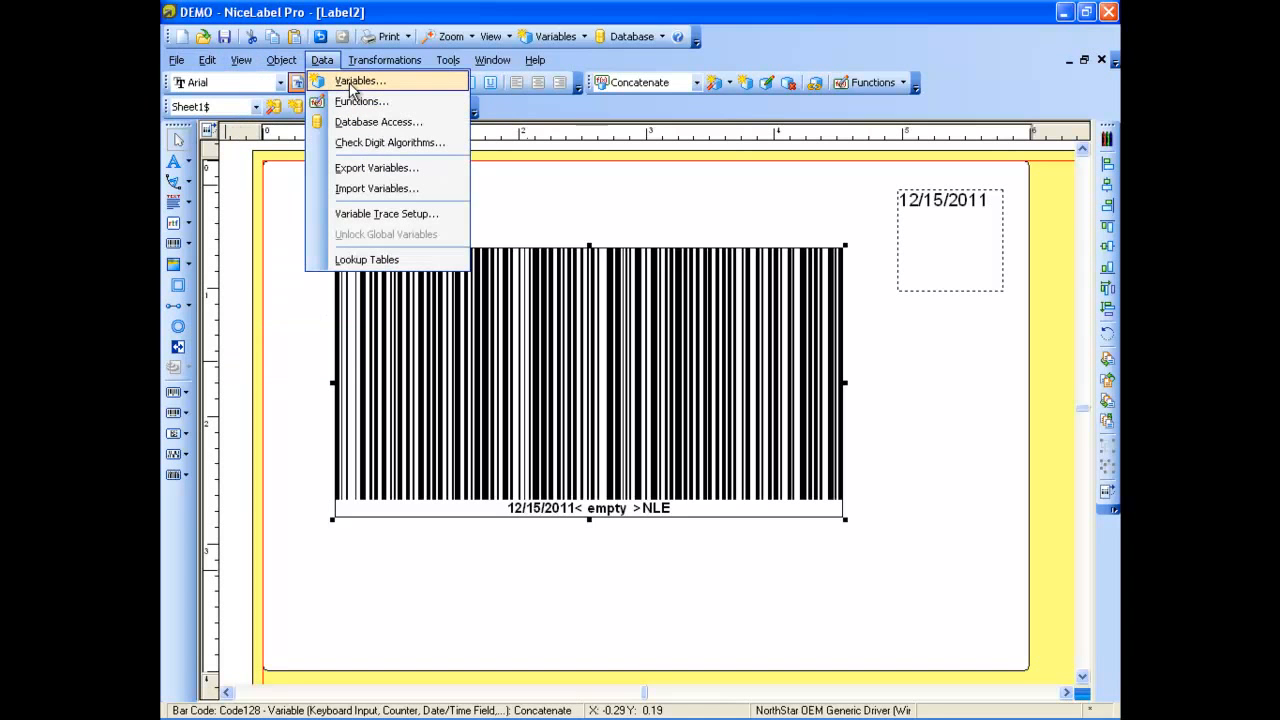
left_click(358, 102)
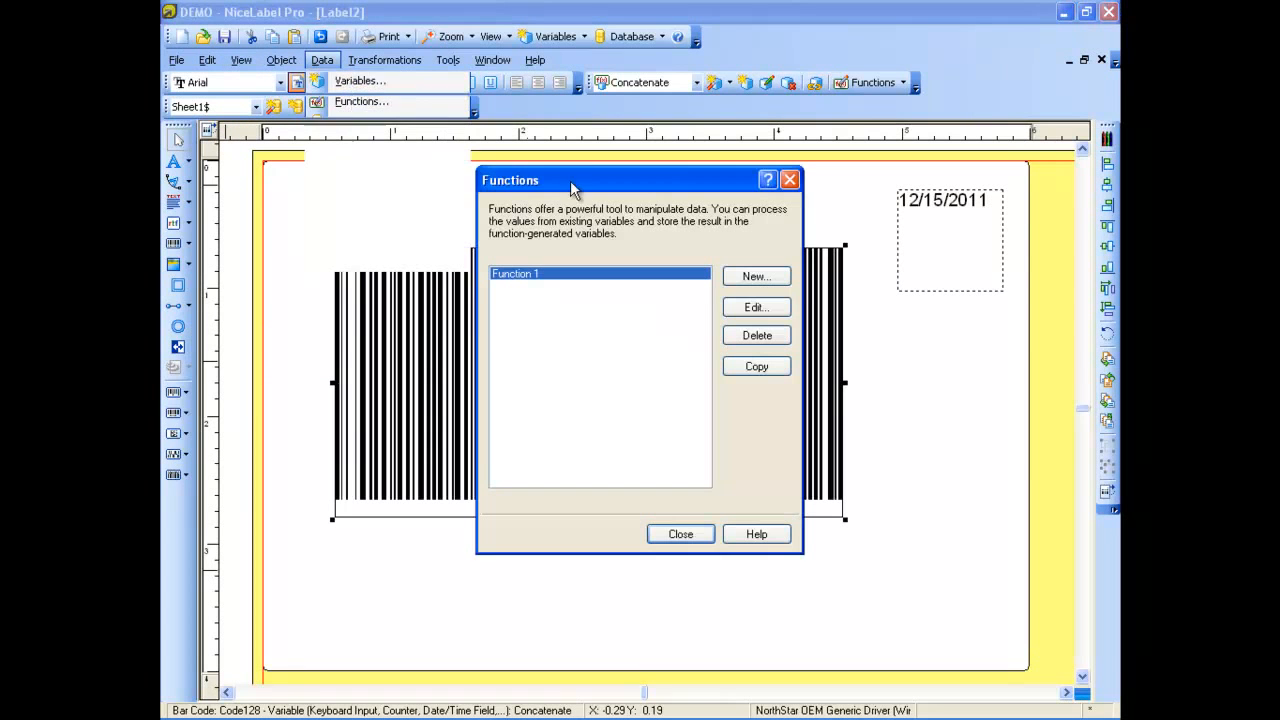
left_click(771, 308)
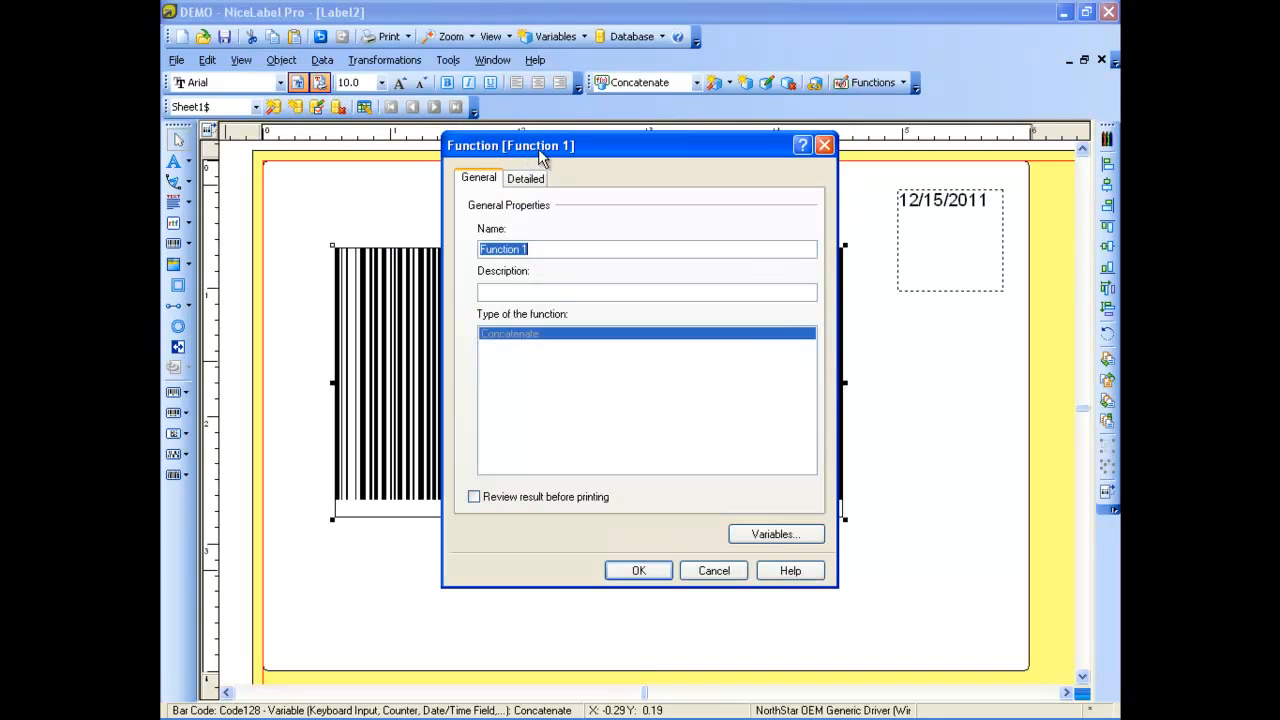
left_click(522, 180)
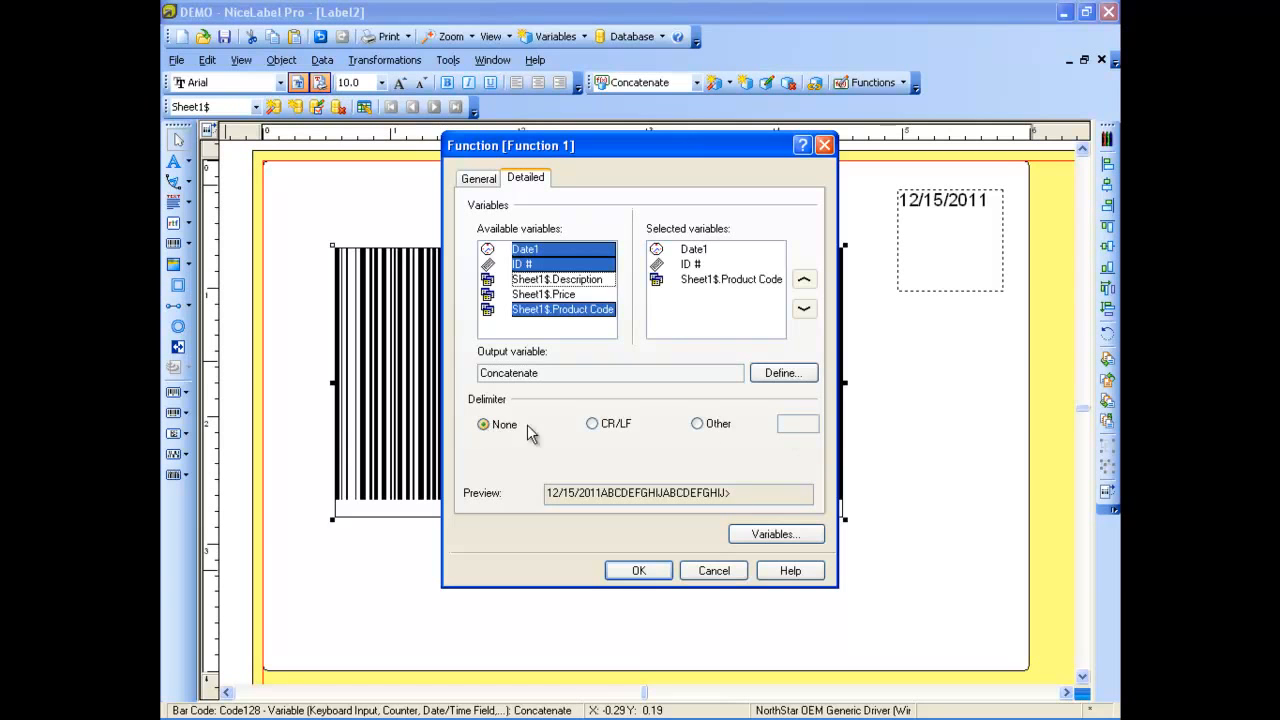
left_click(699, 425)
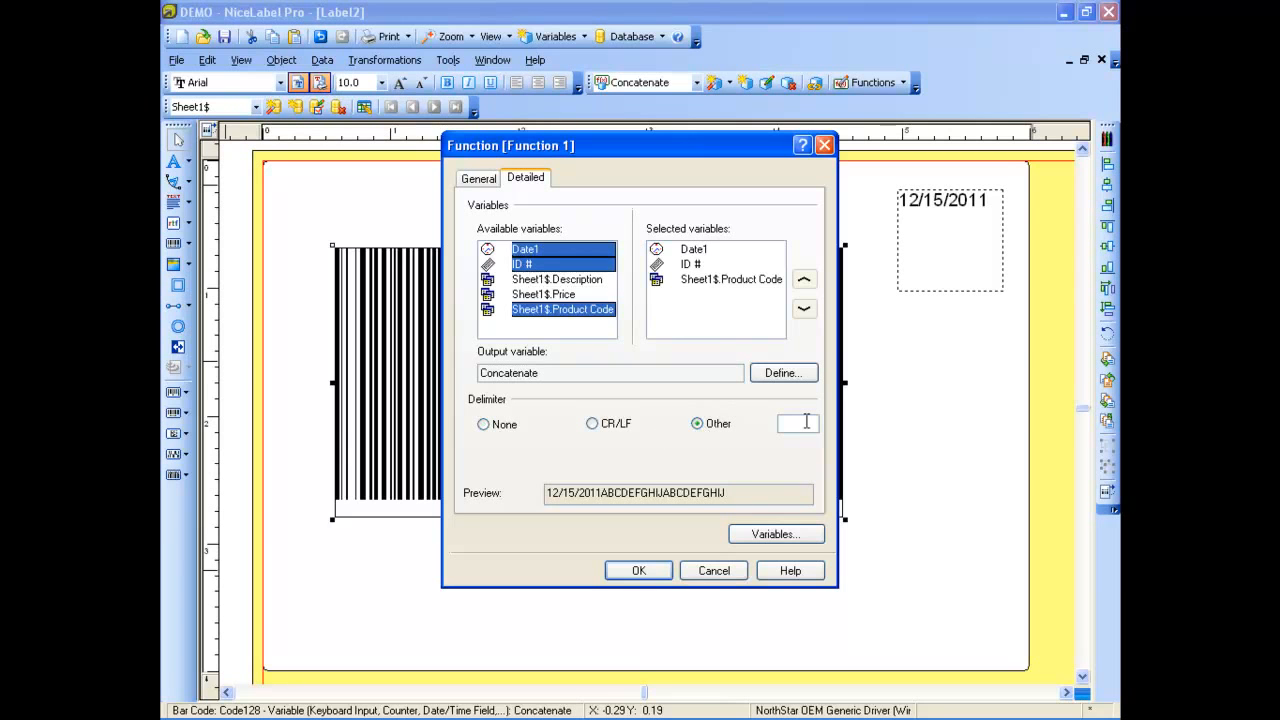
key("Return")
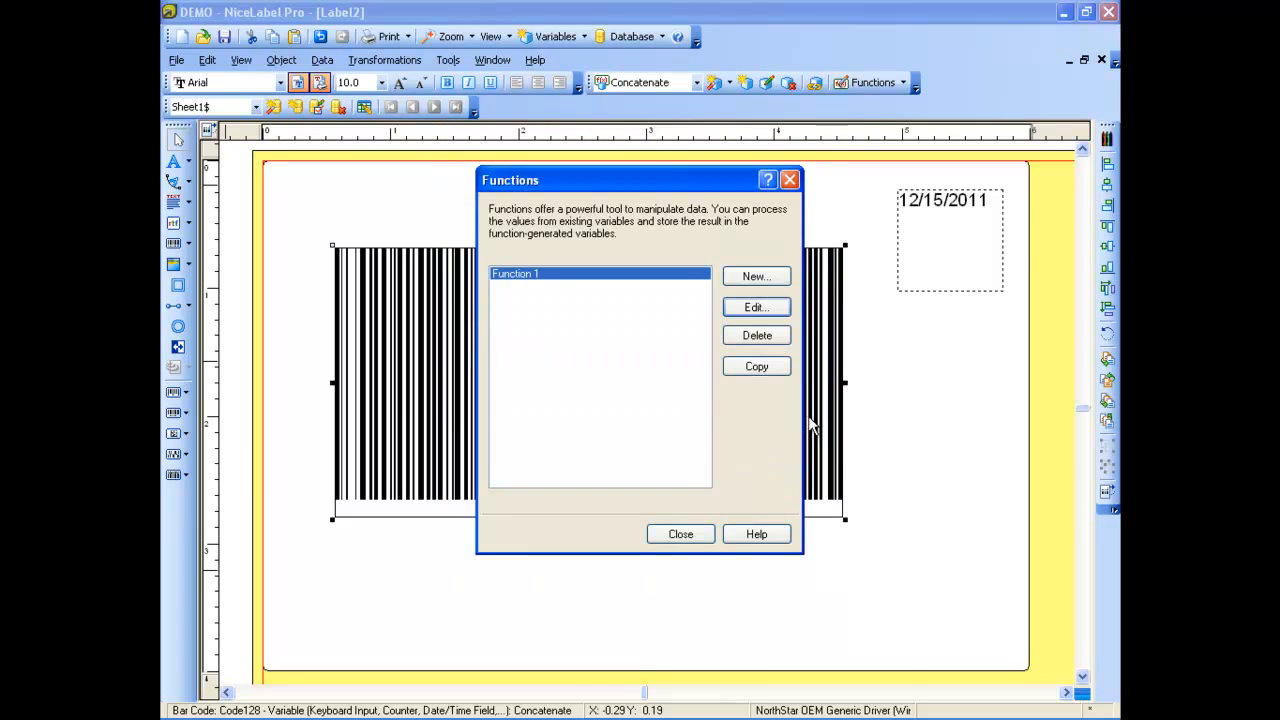
Set Function 1's delimiter to Other with a vertical bar (|) and return to the label
left_click(742, 314)
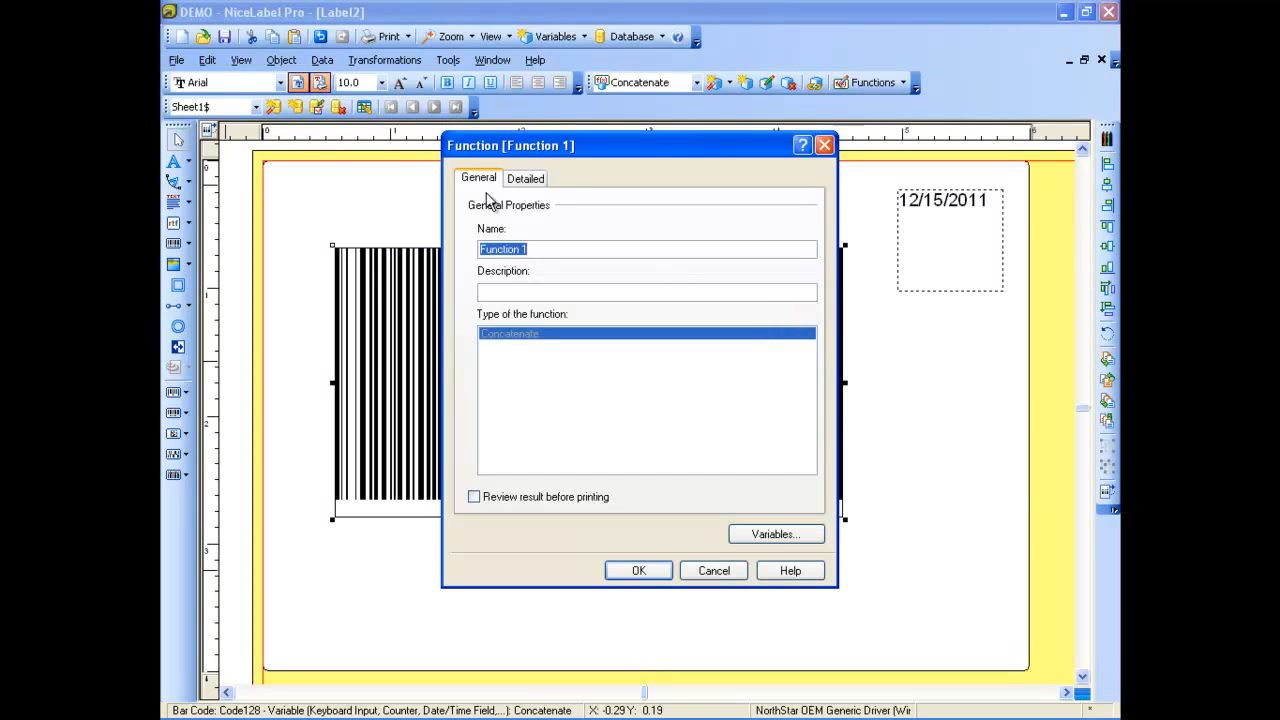
left_click(526, 177)
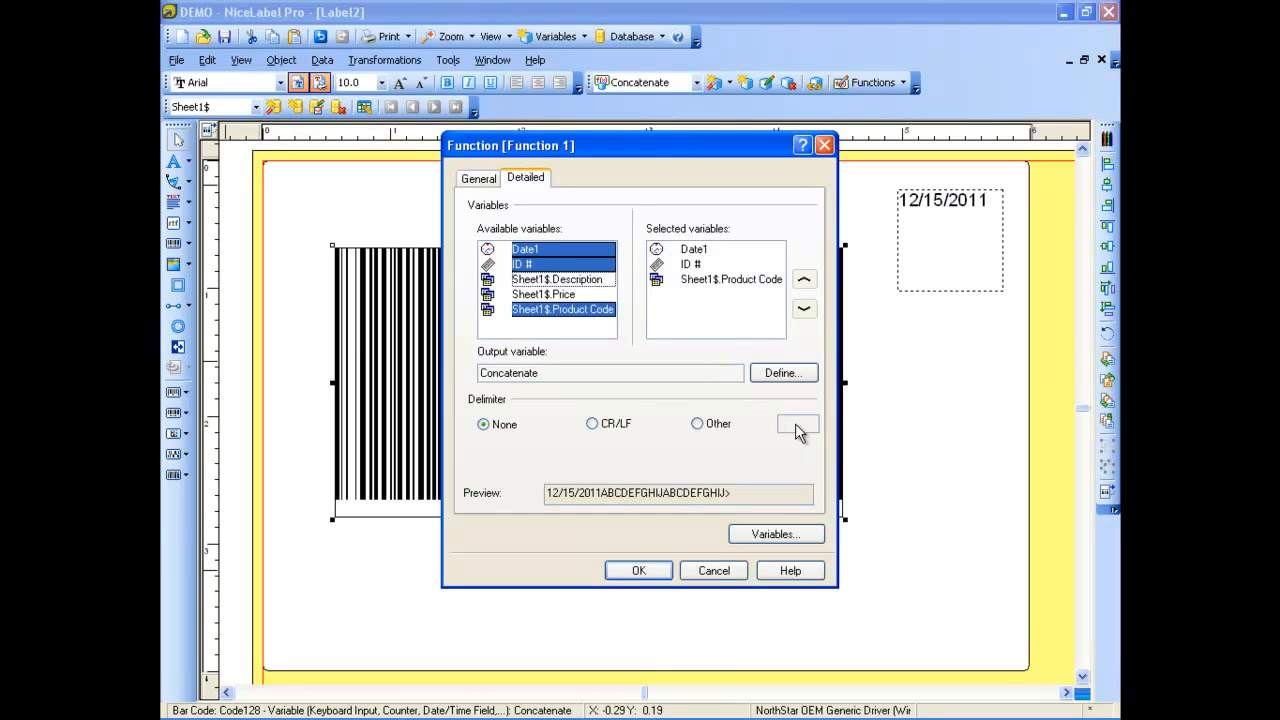
left_click(698, 423)
left_click(638, 570)
left_click(661, 536)
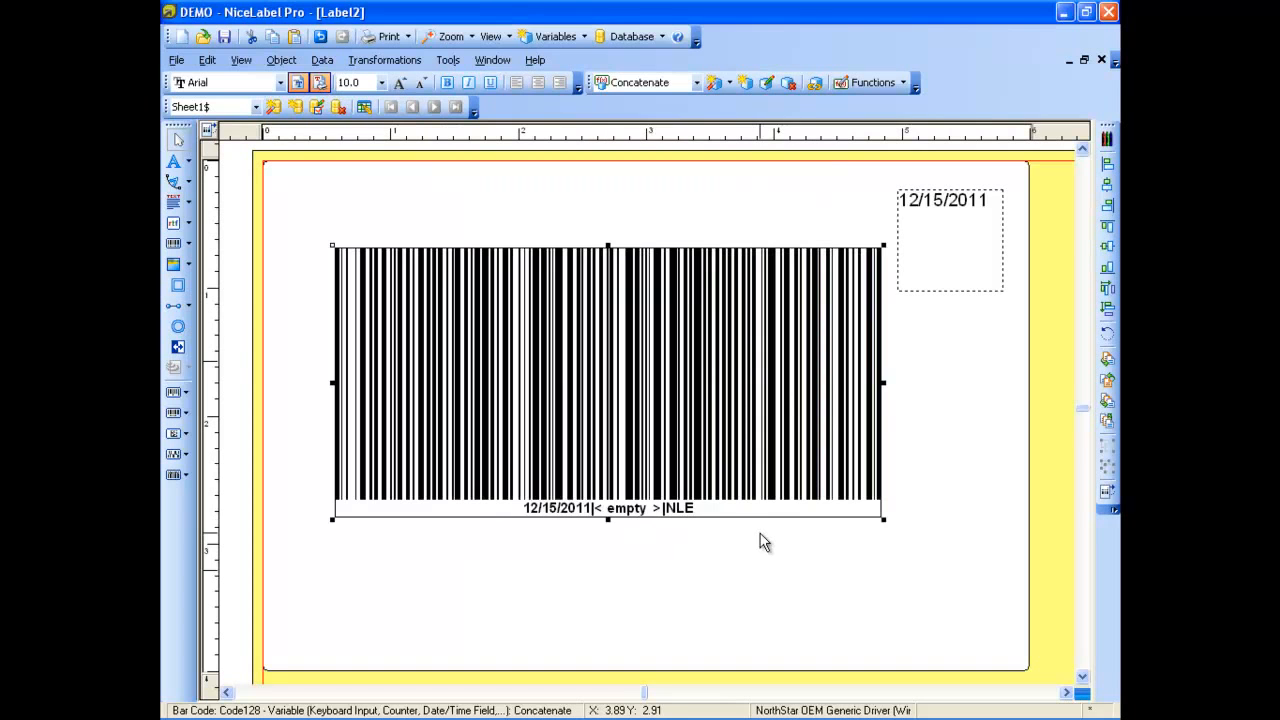
Move the bar code toward the label's lower-right corner and add a text box about 2.8 inches wide above it, linked to Concatenate
left_click_drag(685, 409, 801, 544)
left_click(594, 166)
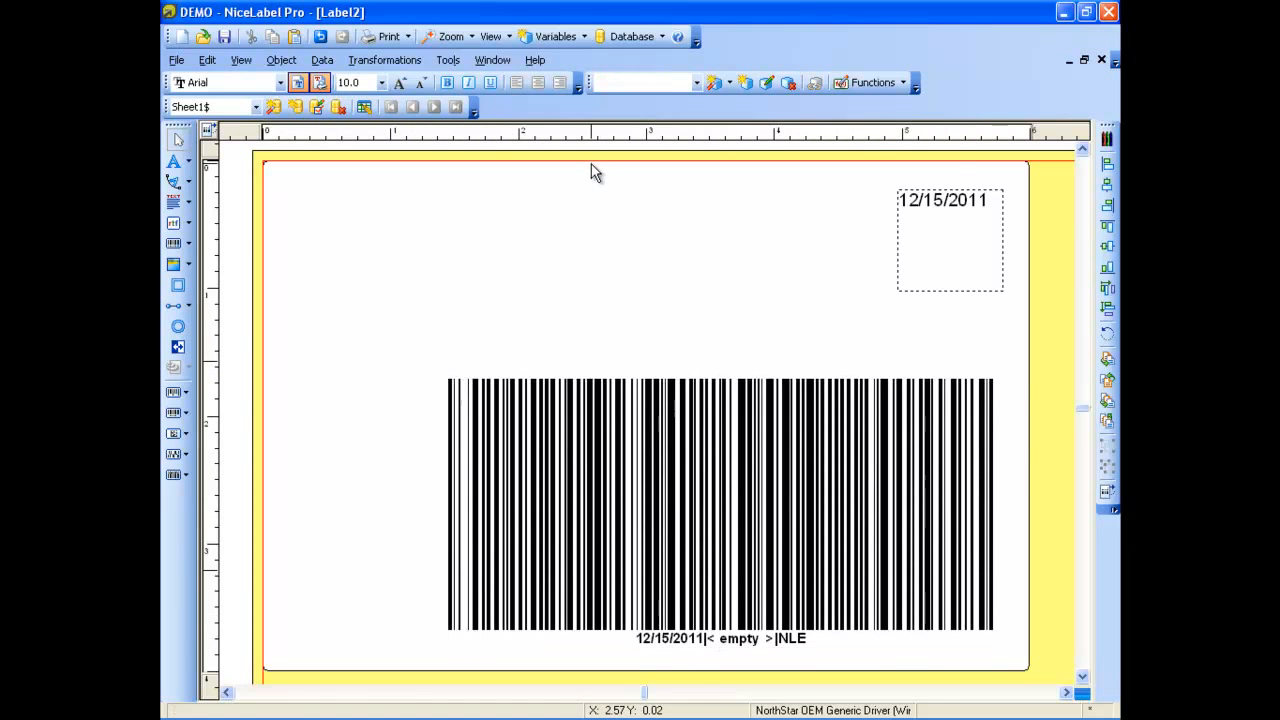
left_click(190, 205)
mouse_move(316, 319)
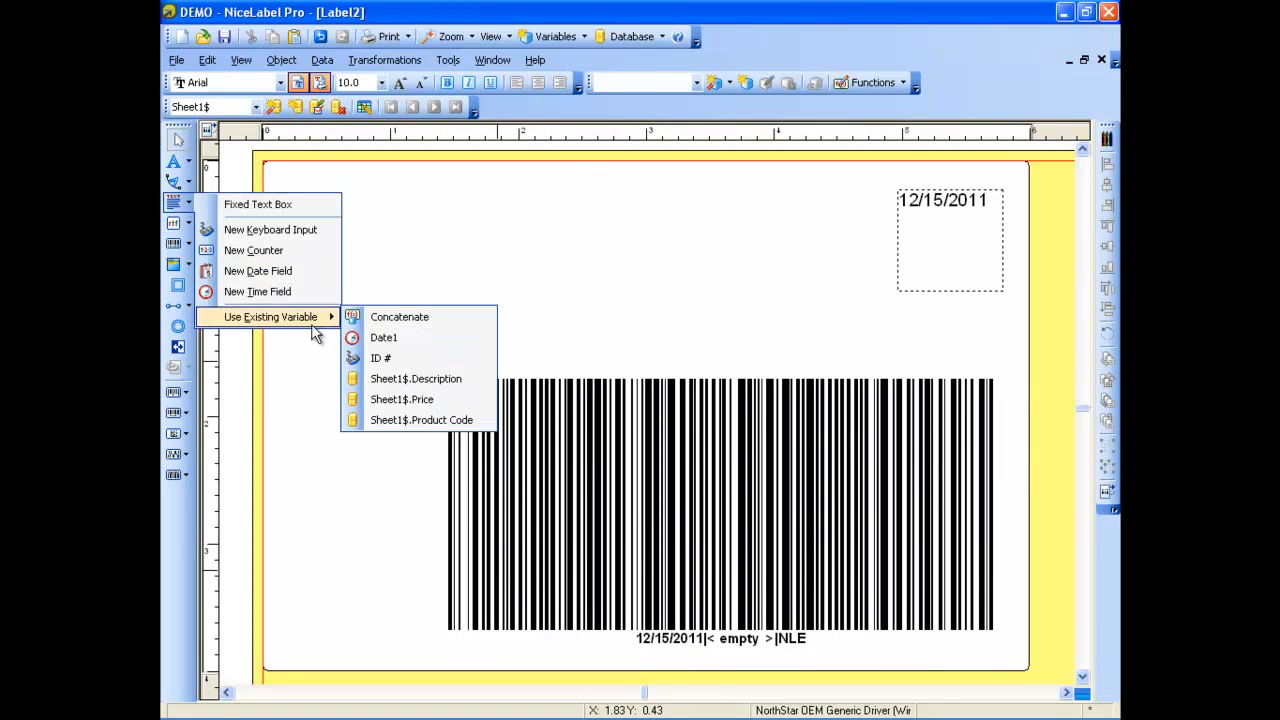
left_click(393, 318)
left_click_drag(356, 223, 717, 320)
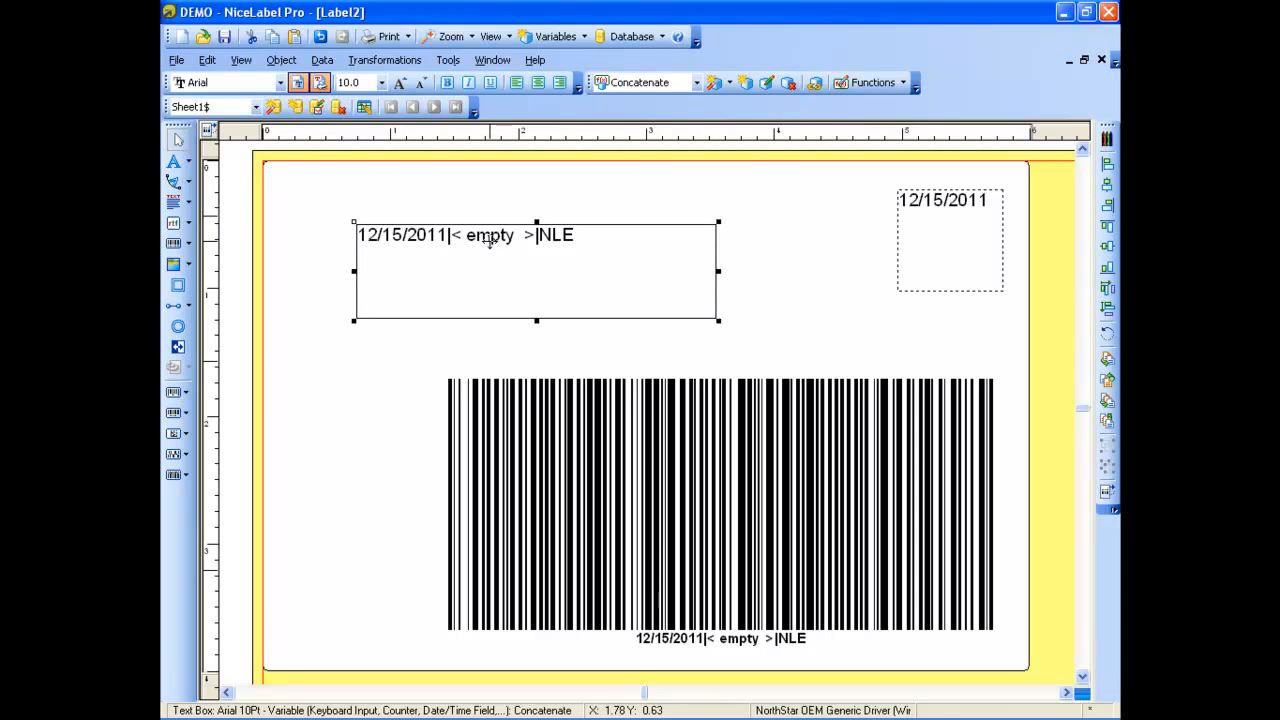
Preview the label for printing with a sample ID # value and the NLS (NiceLabel Suite) database record
left_click(175, 60)
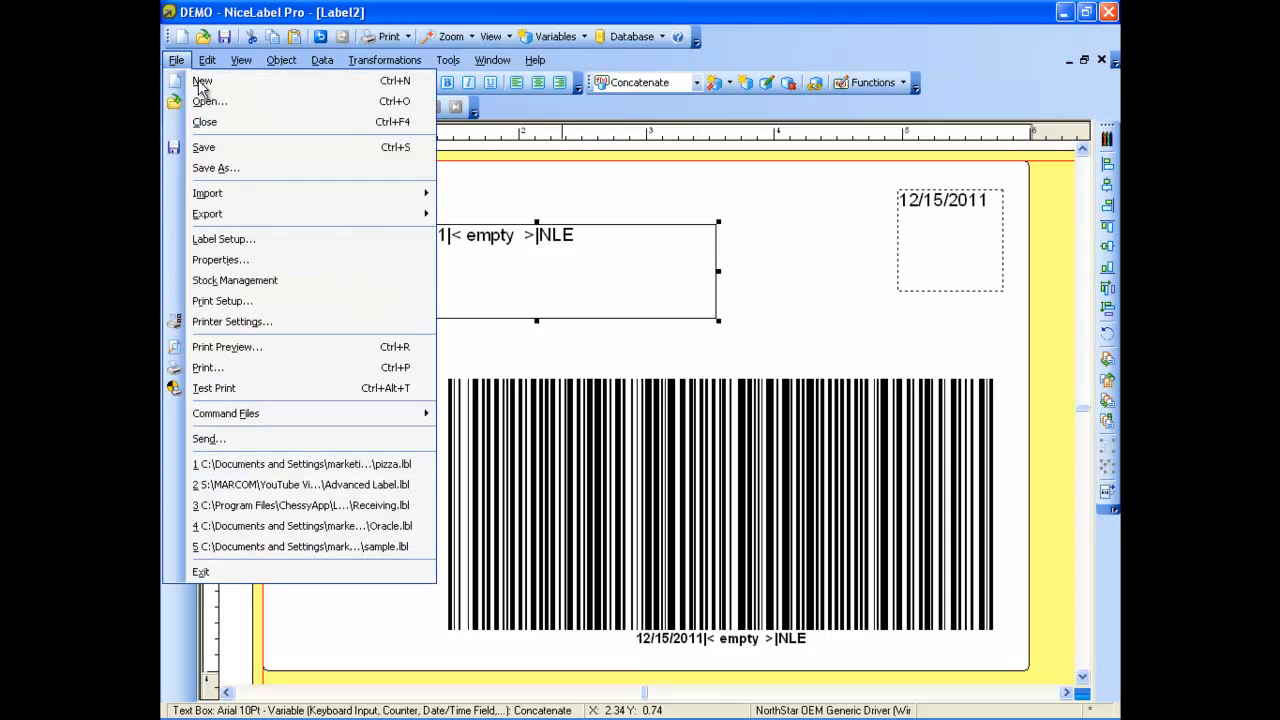
left_click(250, 347)
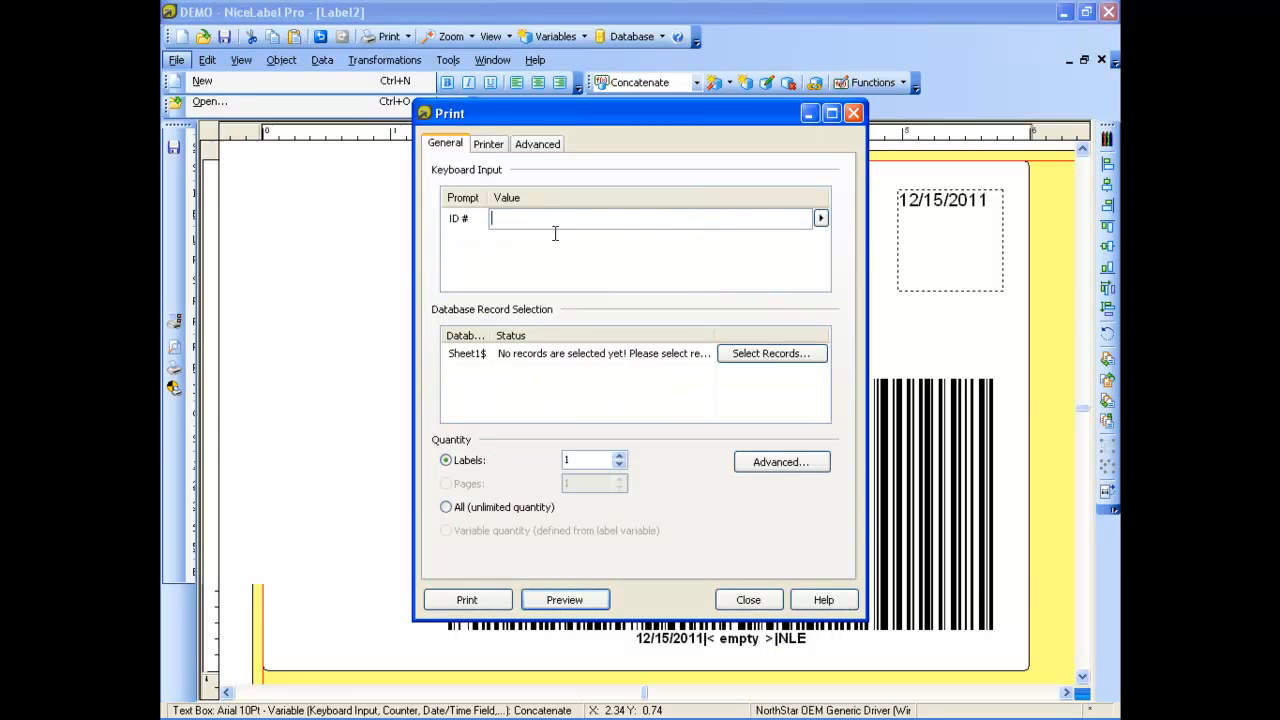
type("34234")
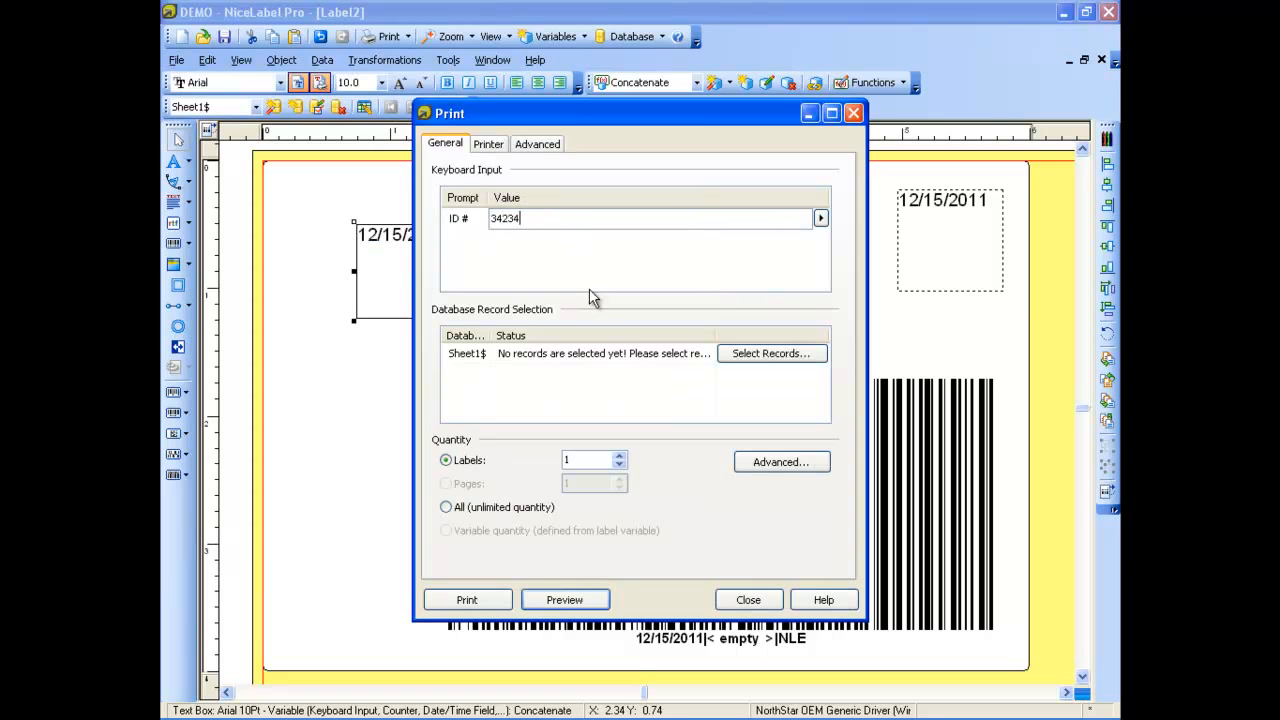
left_click(771, 357)
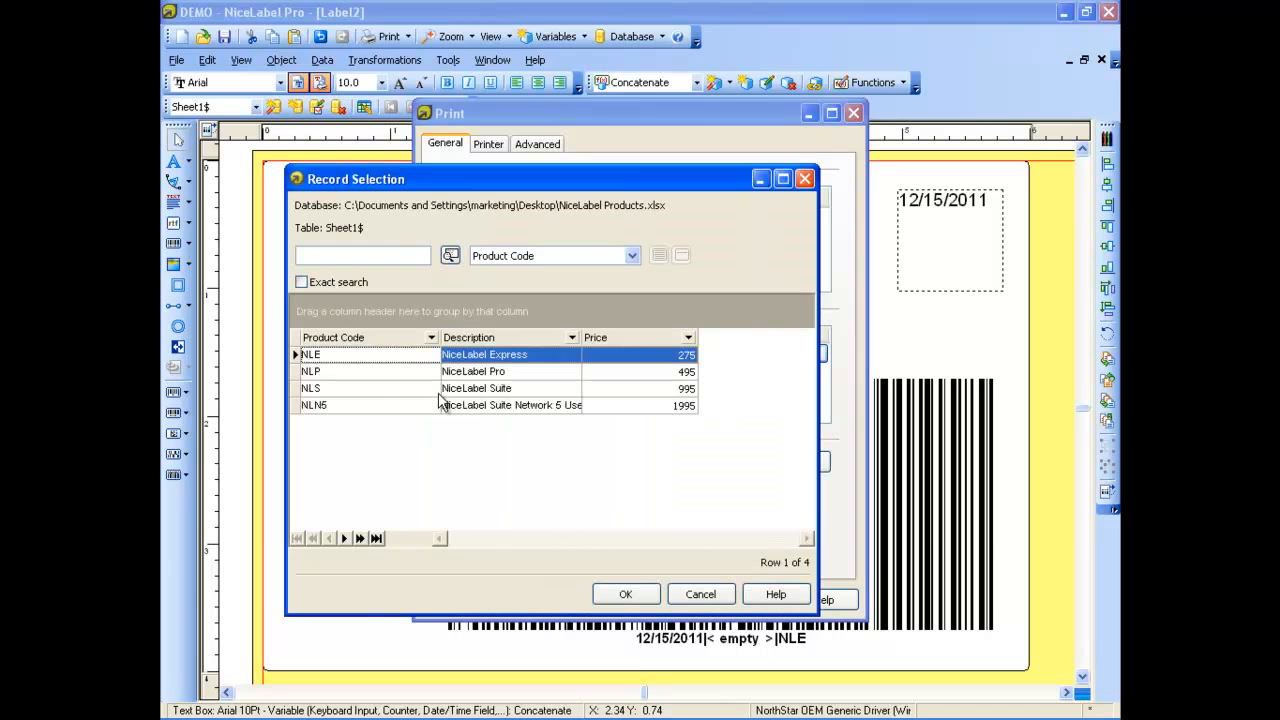
left_click(462, 390)
left_click(648, 598)
left_click(568, 605)
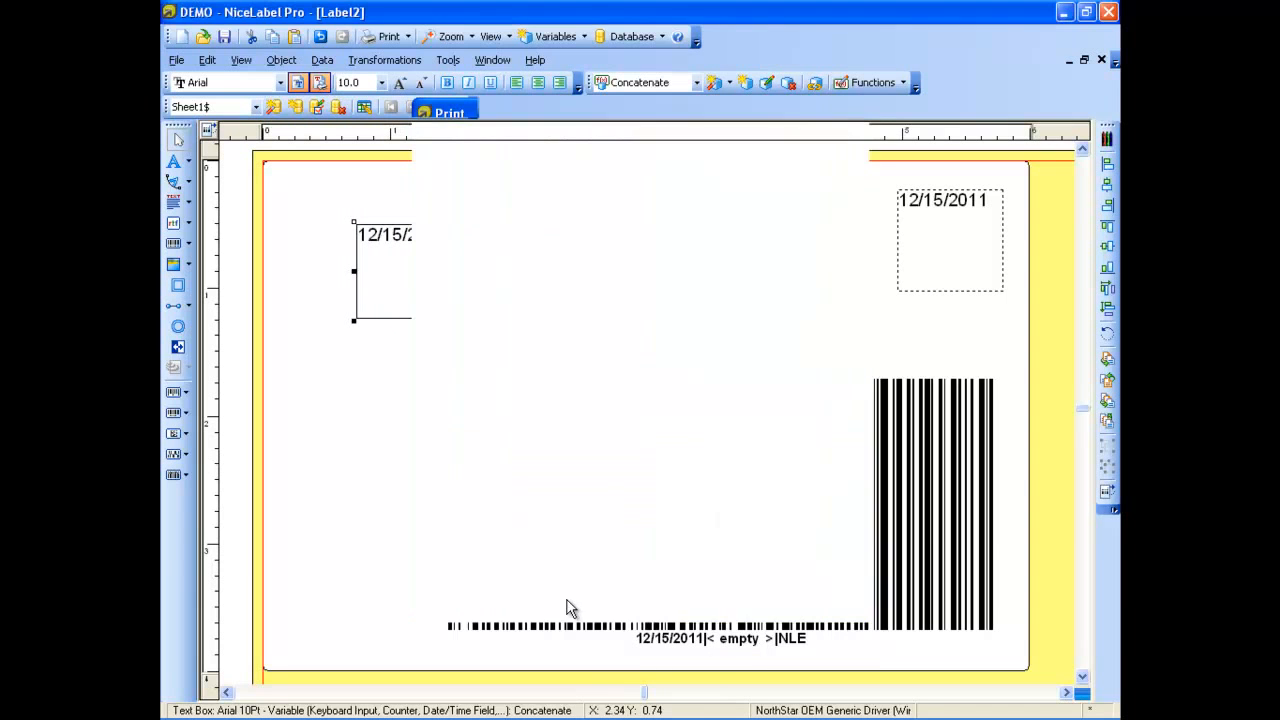